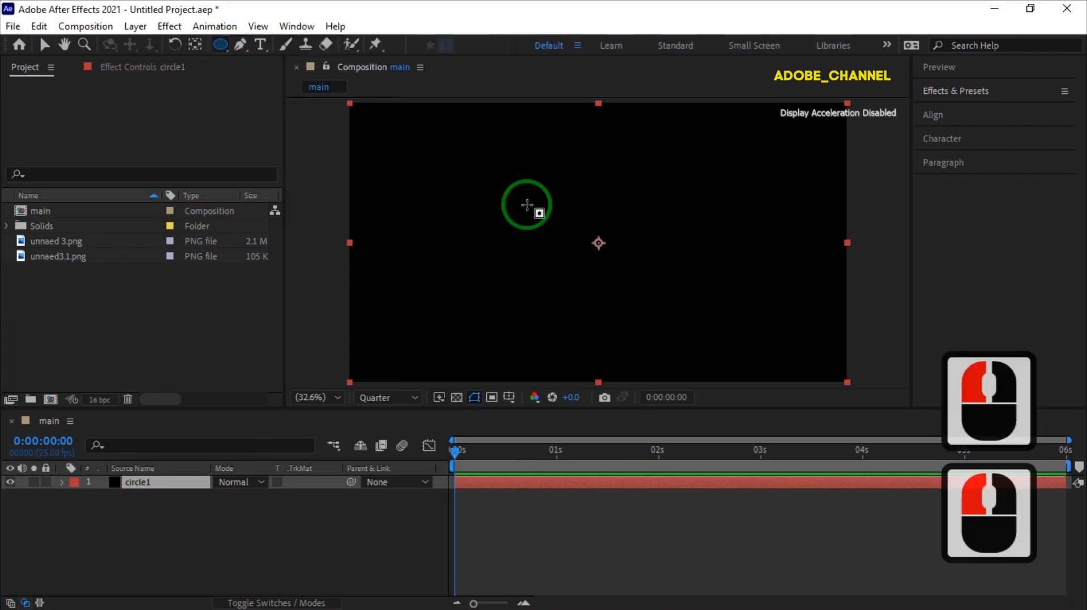
Draw a circular mask on the circle1 layer and shift the layer to an X position of about 856
drag(473, 195, 517, 278)
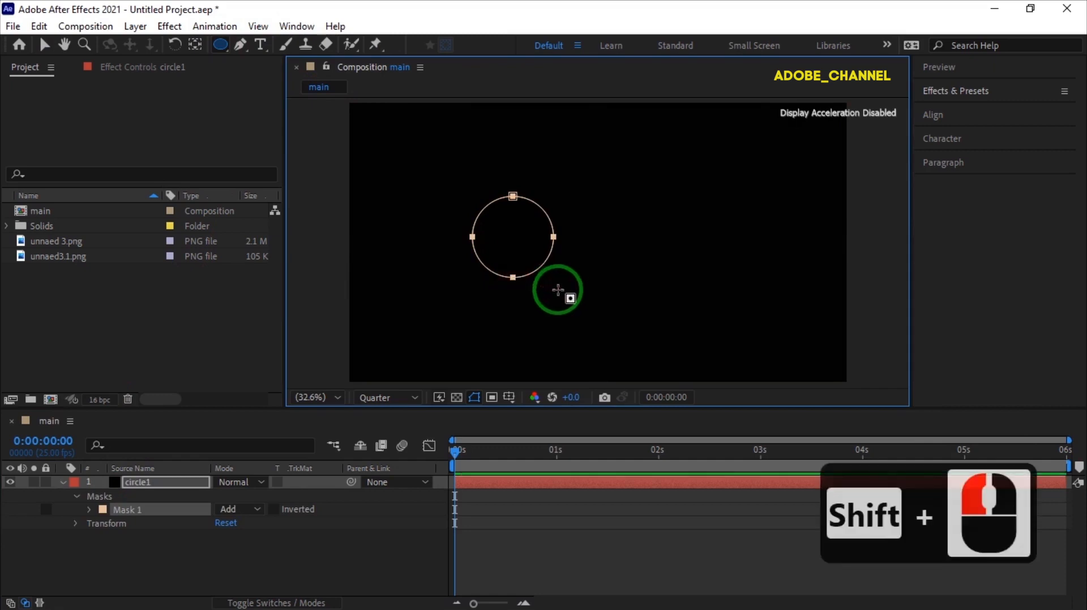
click(75, 524)
drag(228, 552, 148, 548)
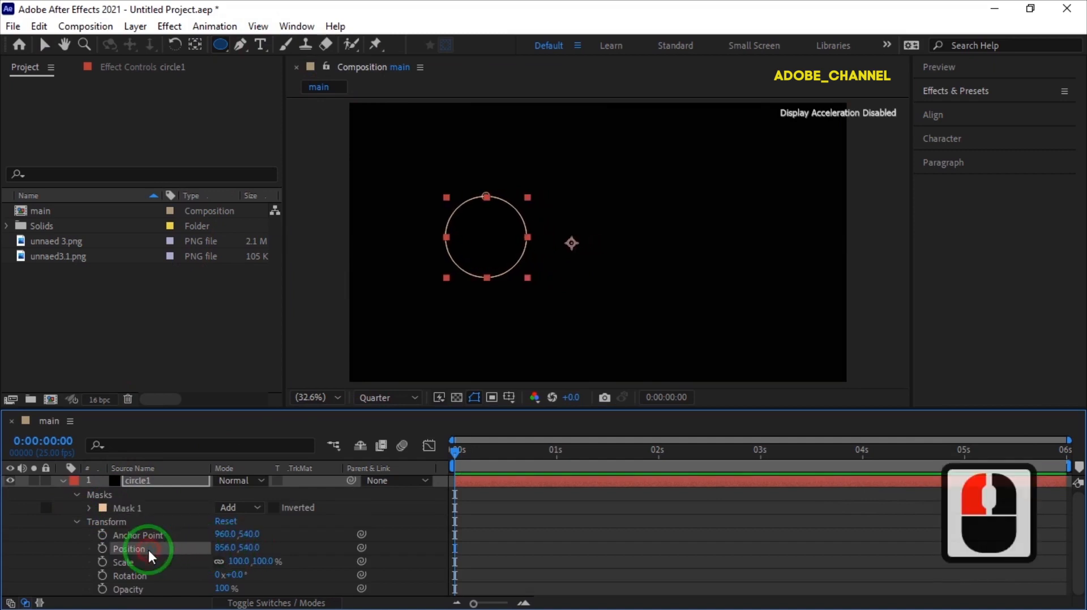
Move the circle1 layer's anchor point to the centre of the circular mask, then return to the Selection tool
click(195, 44)
drag(572, 244, 484, 241)
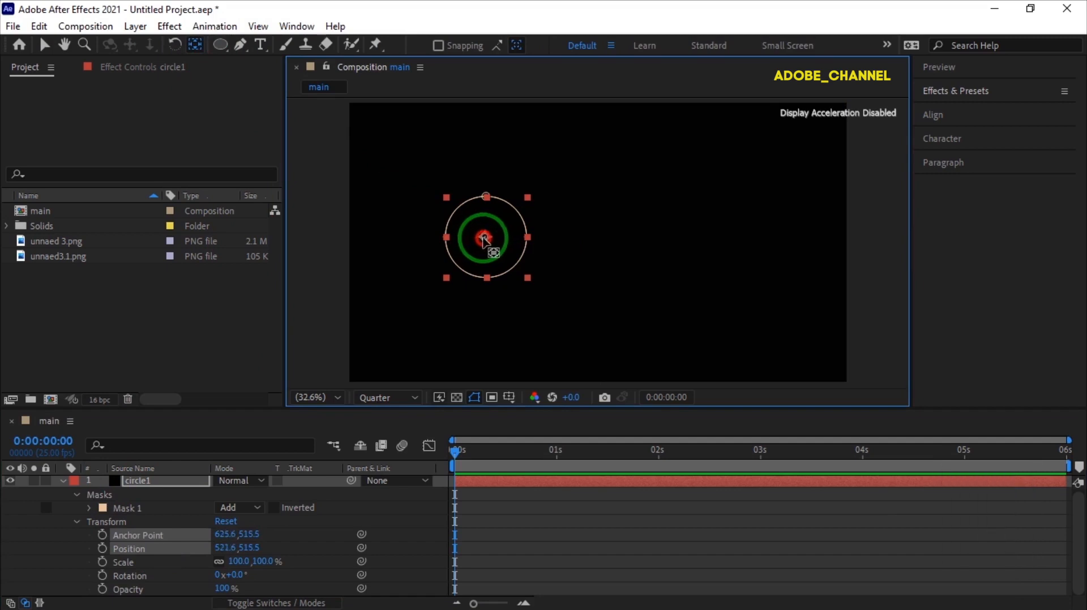
key(v)
Set the circle1 layer's position to about 488.6, 446.5 and collapse its properties
click(225, 548)
drag(227, 552, 192, 551)
click(248, 549)
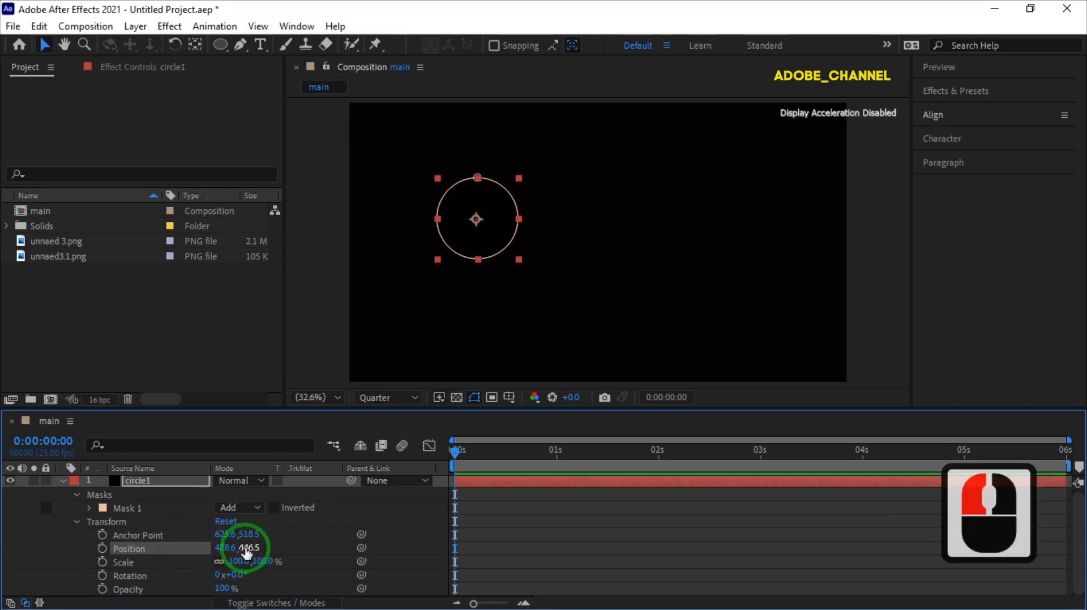
click(77, 522)
click(77, 495)
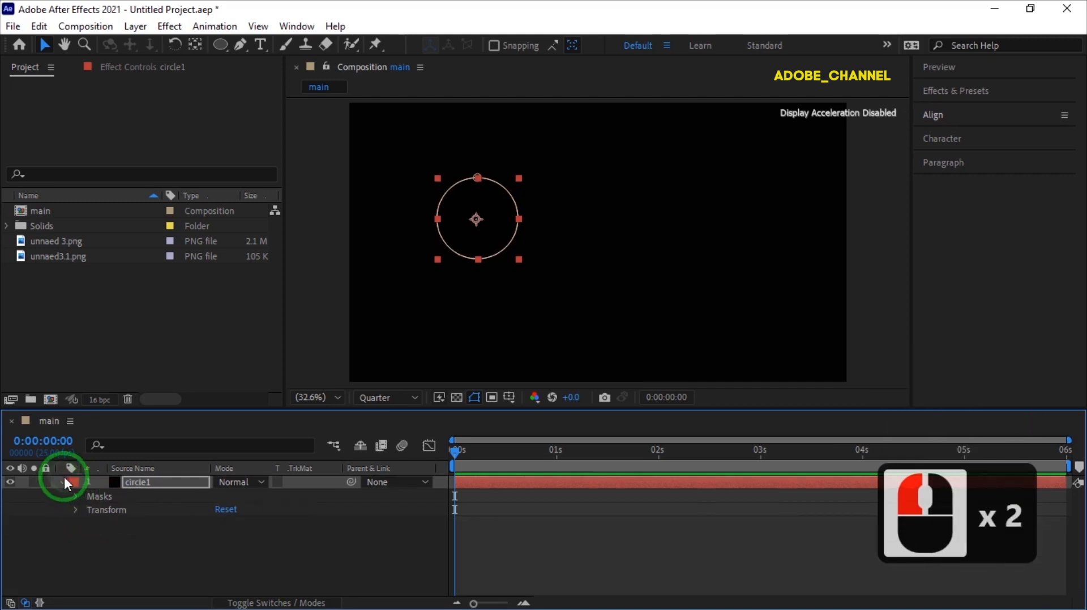
click(62, 481)
Find the Saber effect and apply it to the circle1 layer
click(1019, 90)
click(968, 111)
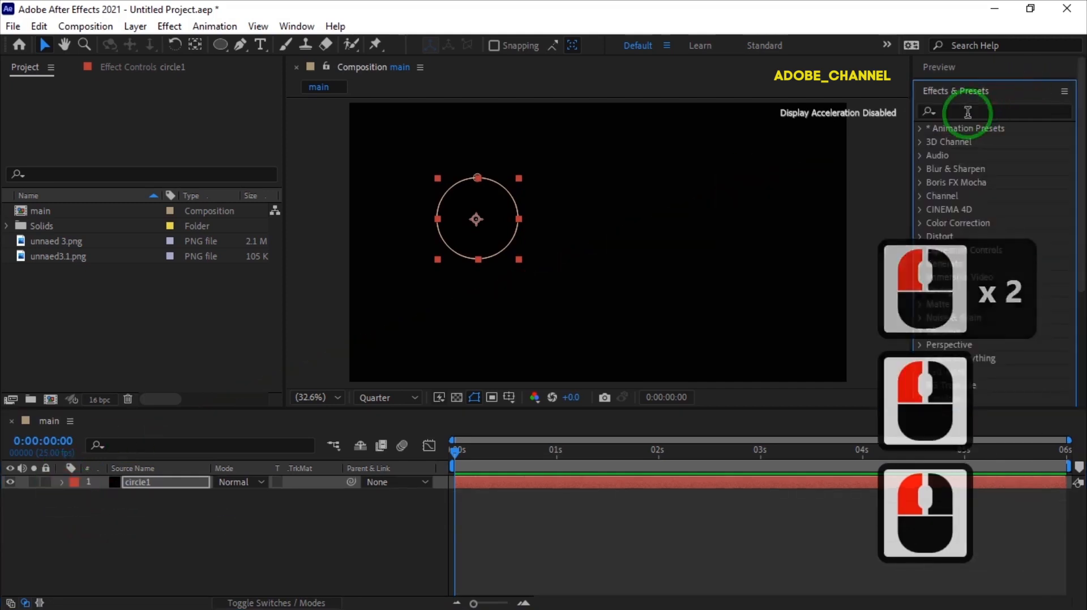
text(saber)
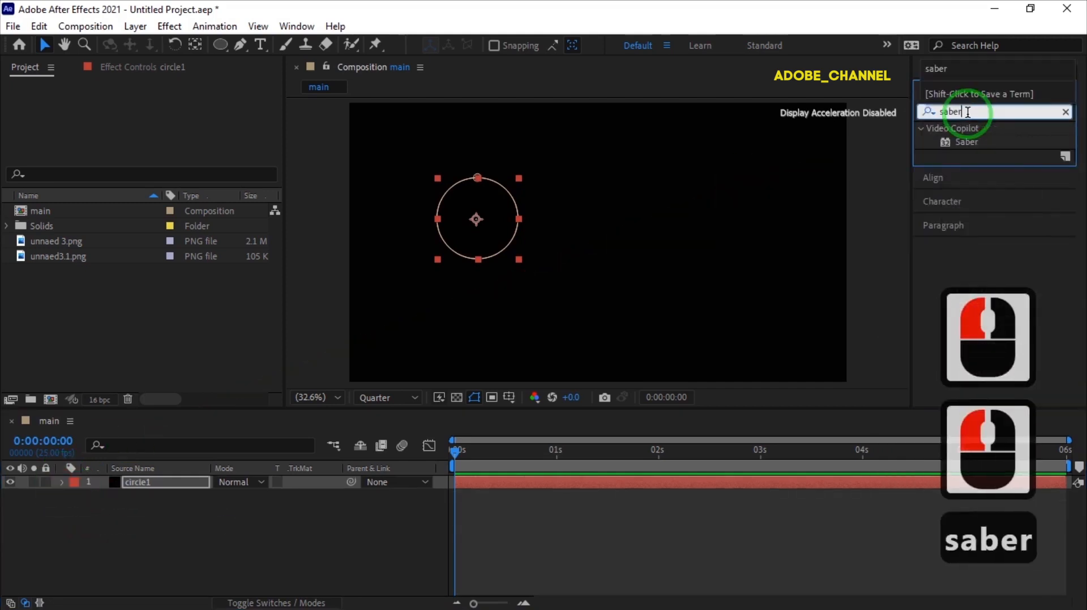
double_click(968, 141)
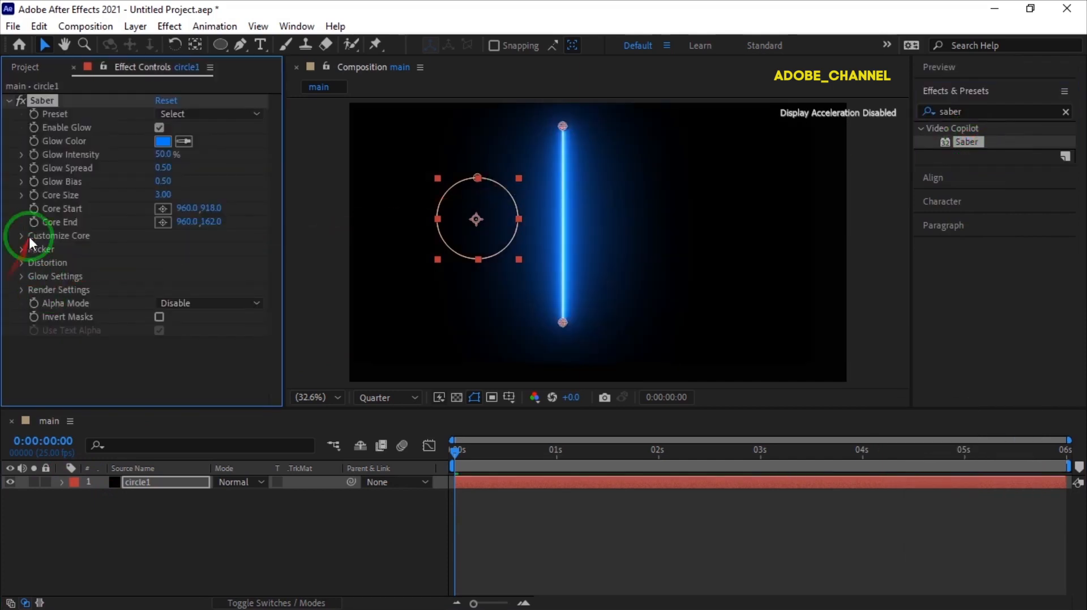
Set Saber's core type to Layer Masks and its preset to Firestorm
click(24, 235)
click(250, 236)
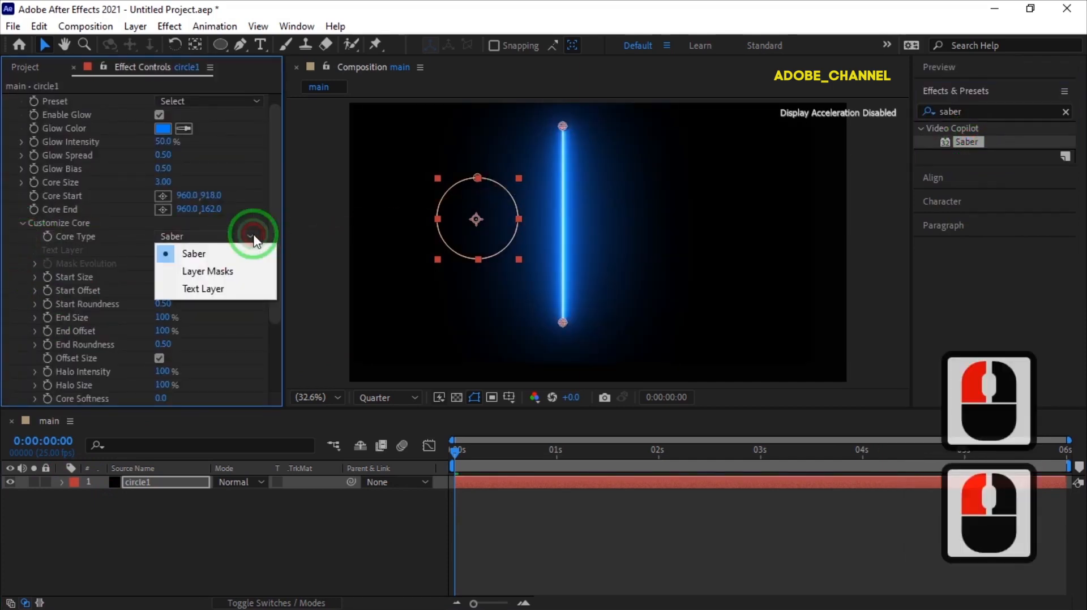
click(225, 272)
click(257, 102)
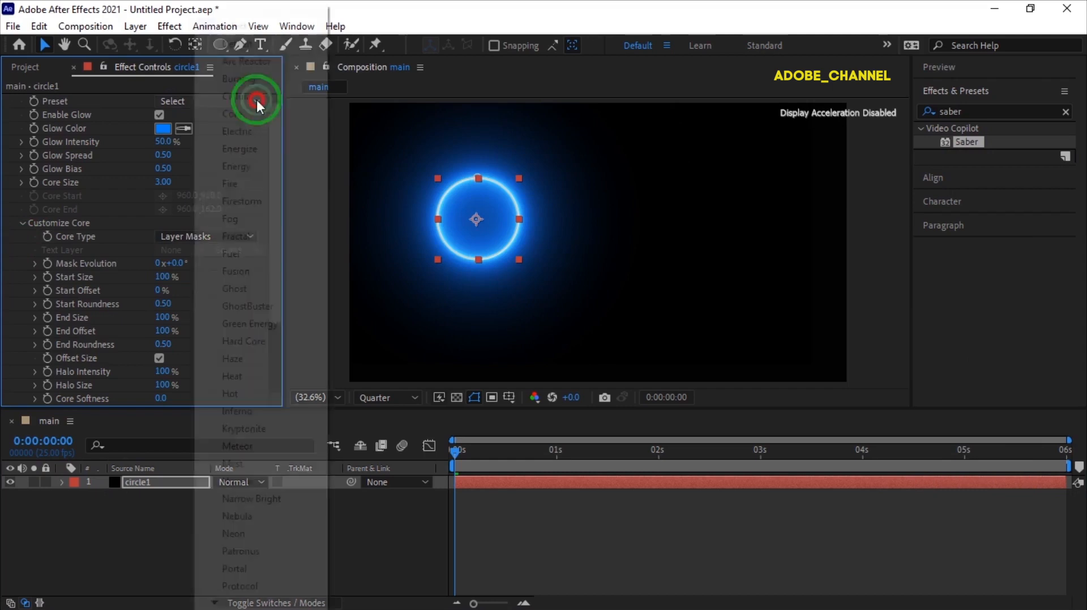
click(244, 201)
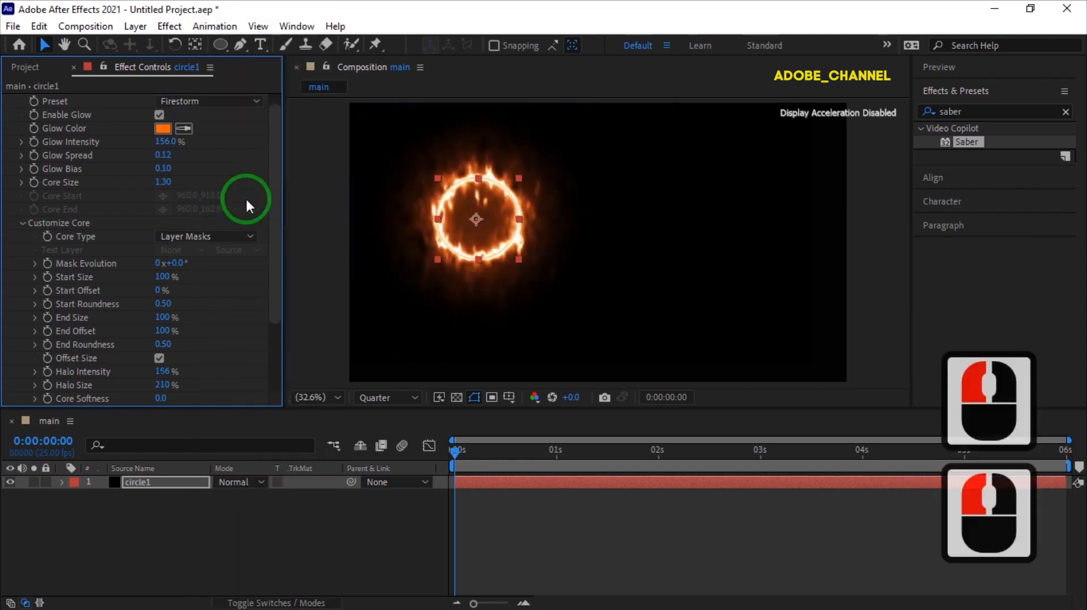
Start keyframing Mask Evolution and Start Offset at 0 seconds, with Start Offset at 100%
click(47, 264)
click(48, 291)
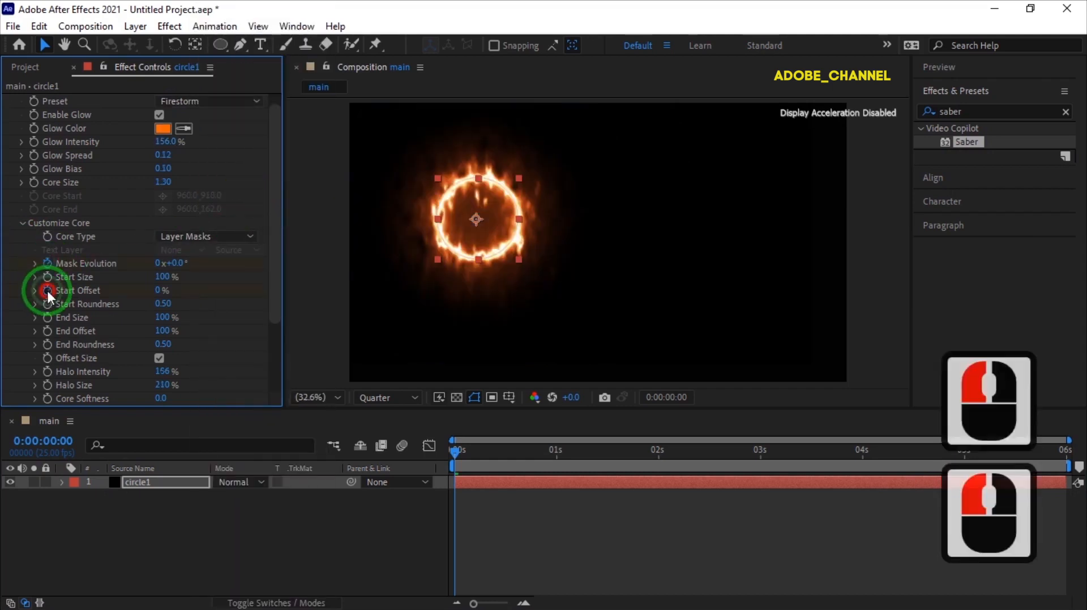
click(159, 291)
text(100)
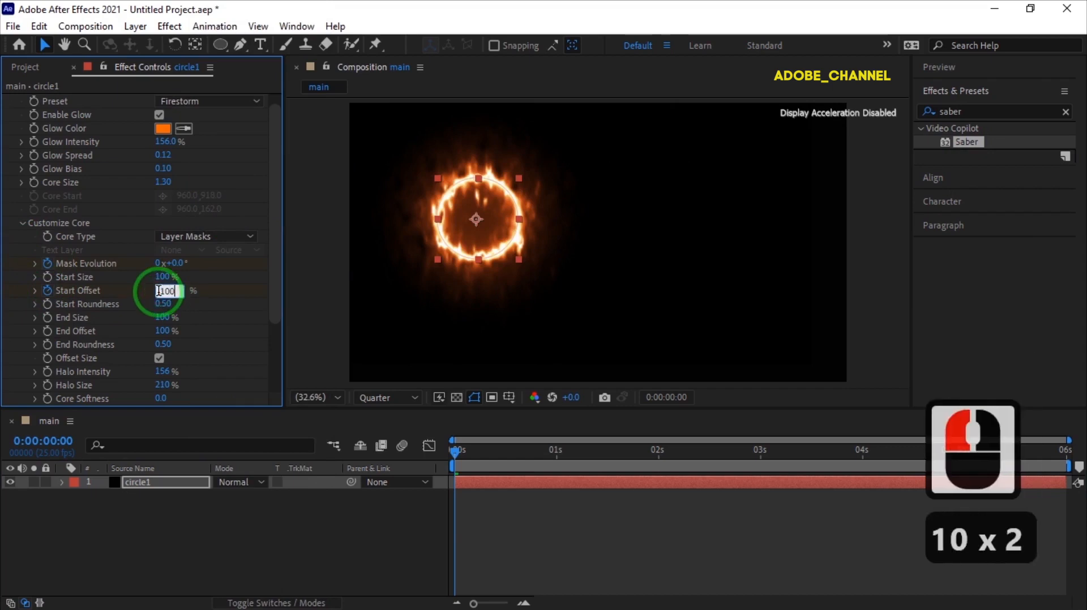
key(Return)
At 0:00:03:00, keyframe circle1's Mask Evolution at 3 revolutions and its Start Offset at 0%
click(50, 442)
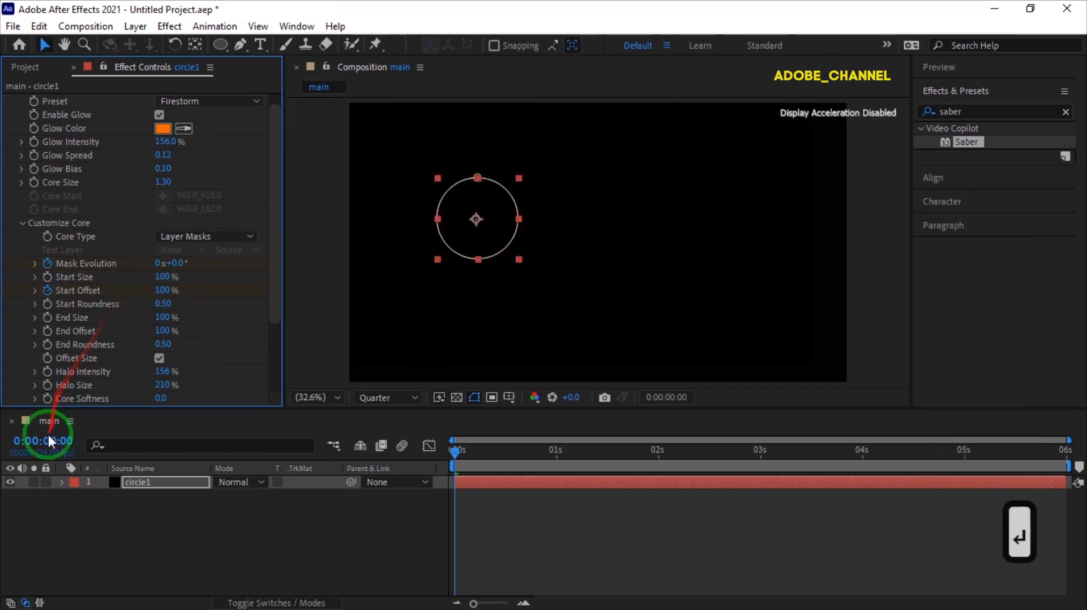
text(300)
key(Return)
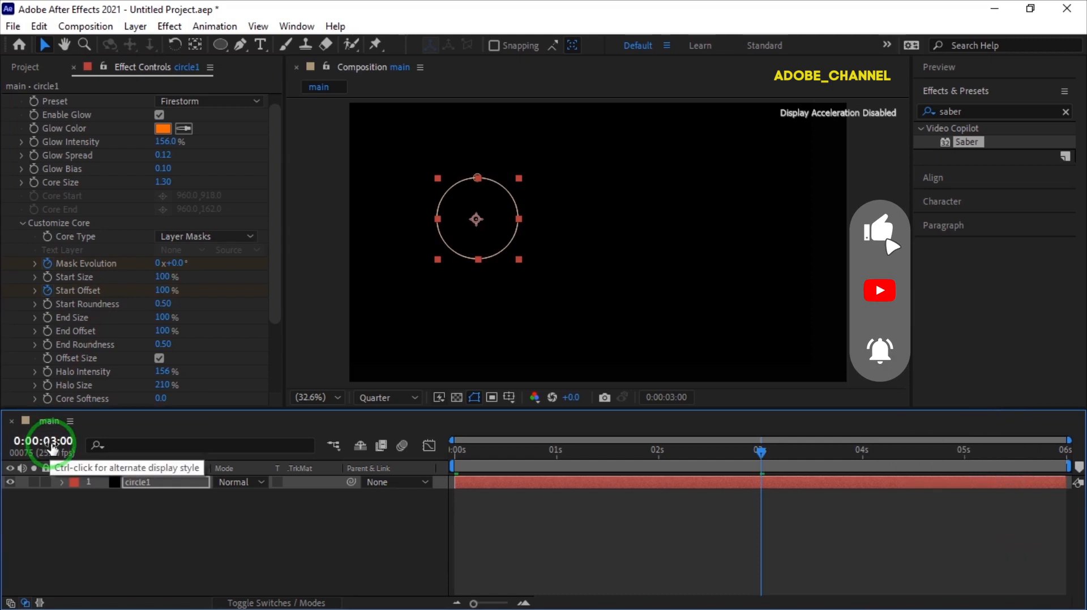
key(u)
click(218, 509)
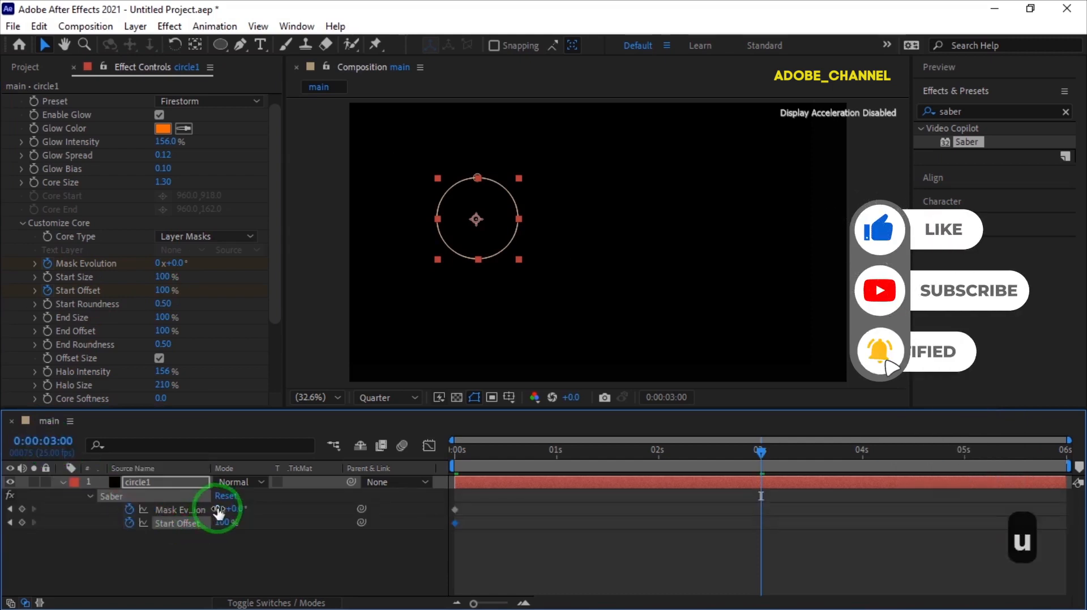
text(3)
key(Return)
click(221, 523)
text(0)
key(Return)
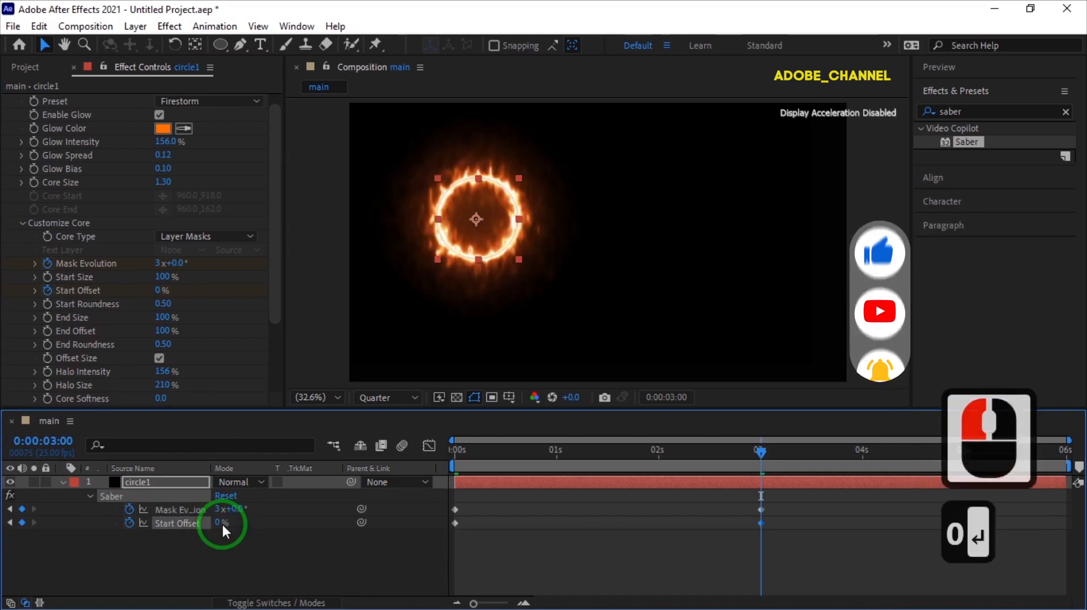
At 0:00:03:19, keyframe circle1's Start Offset at 100%
click(51, 441)
text(3:1)
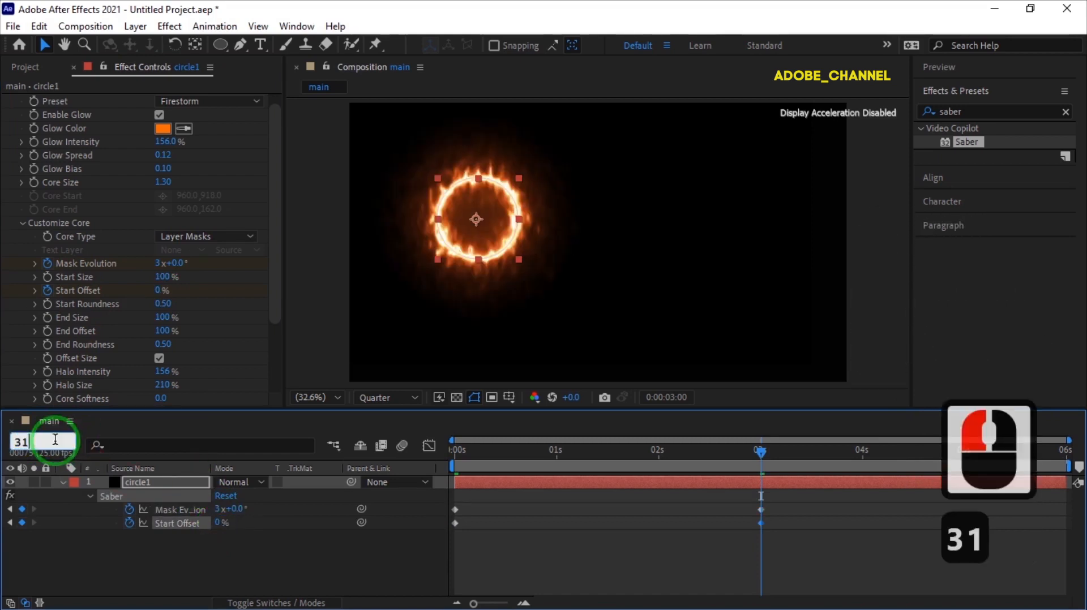
text(9)
key(Return)
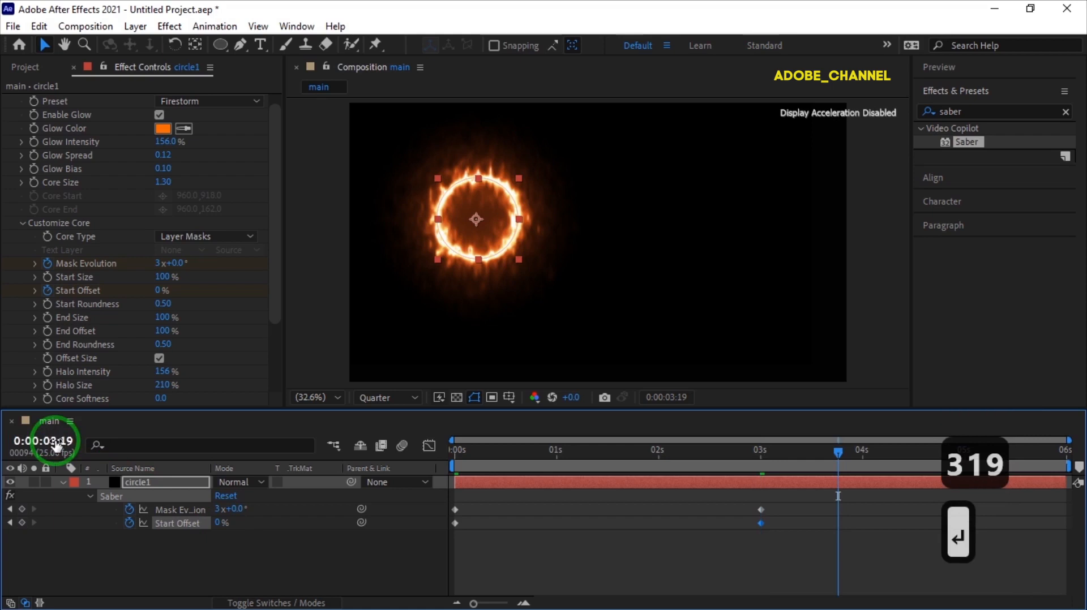
click(221, 523)
text(100)
key(Return)
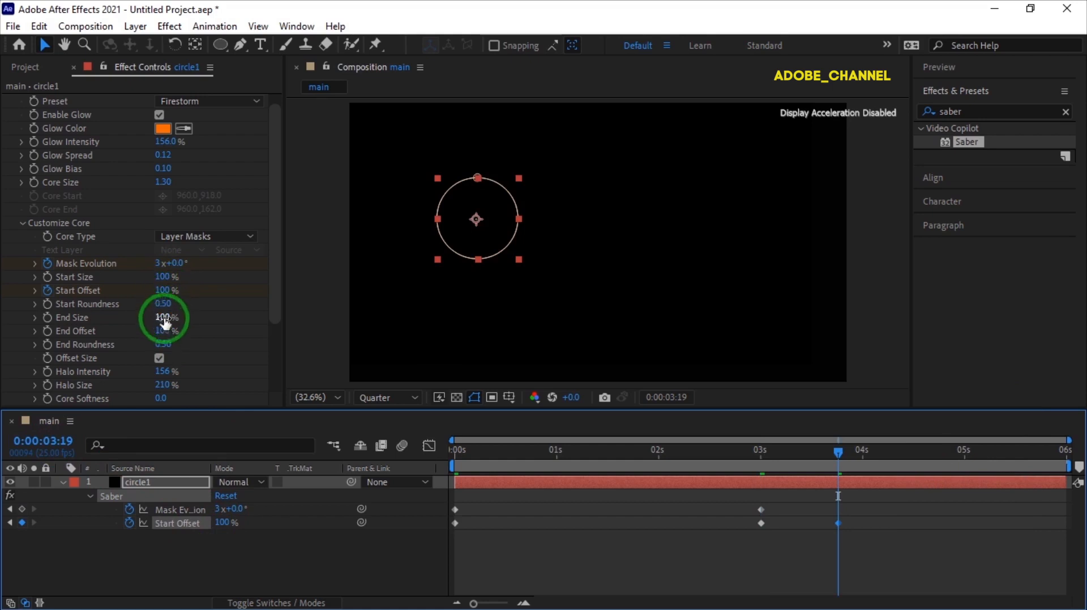
Change the circle1 layer's blending mode to Screen and collapse its keyframed properties
click(250, 481)
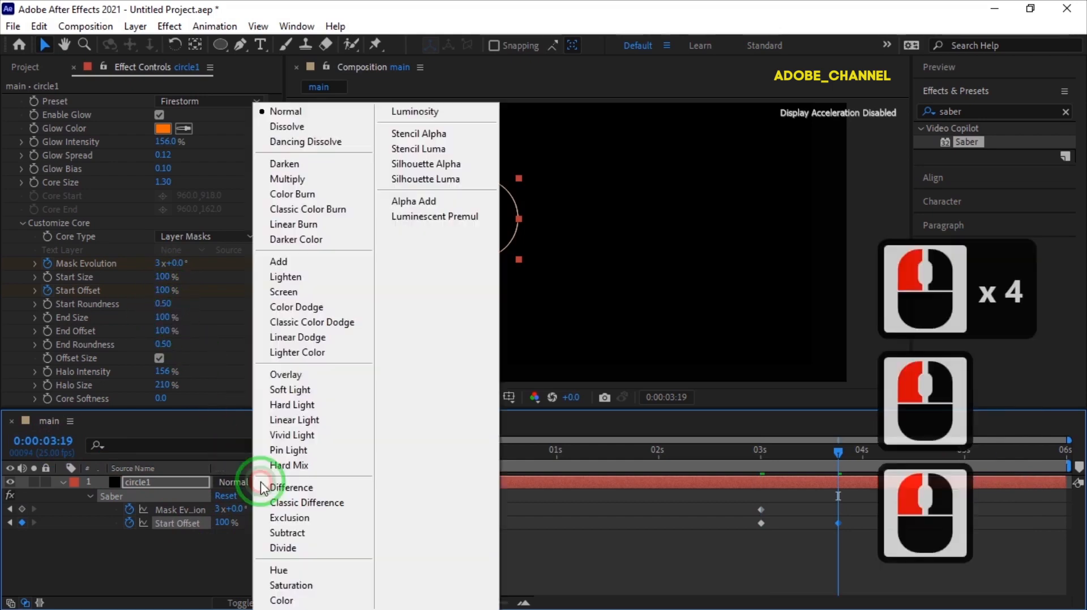
click(282, 292)
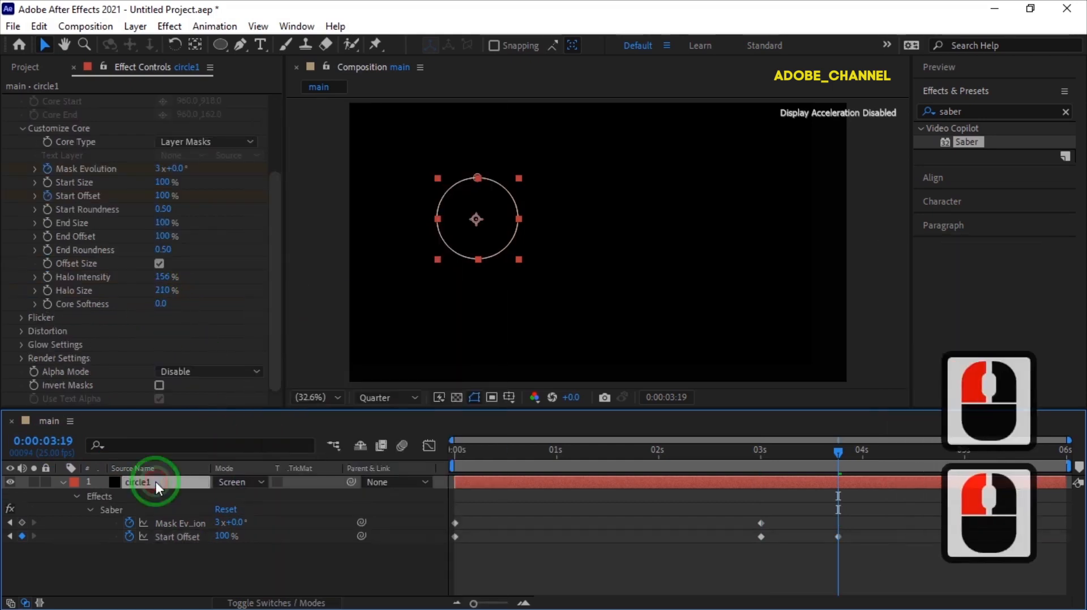
key(u)
Duplicate the circle1 layer and rename the copy circle2
key(ctrl+d)
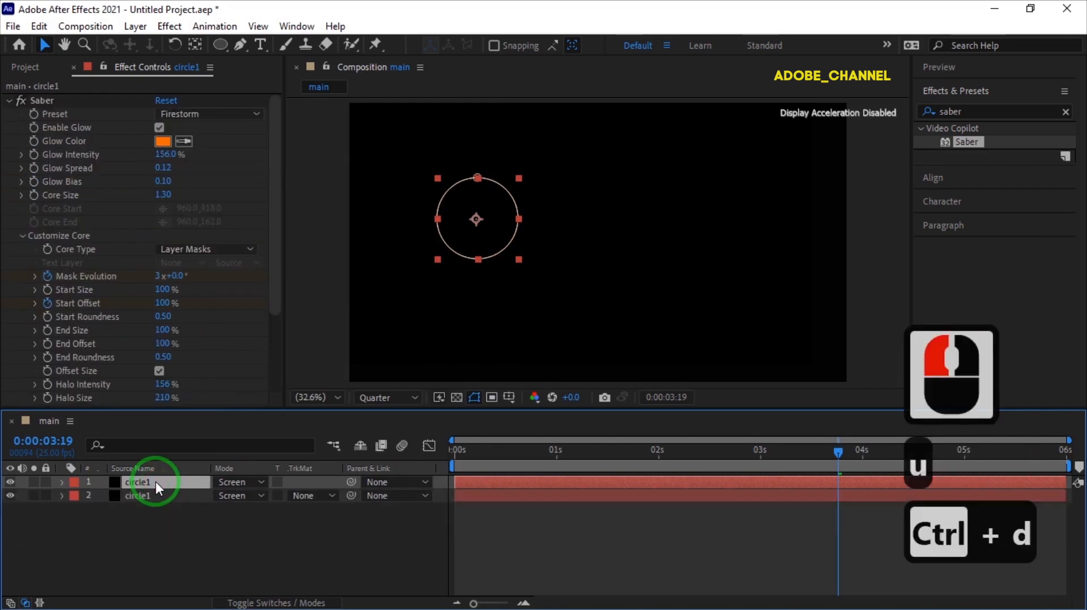
right_click(151, 481)
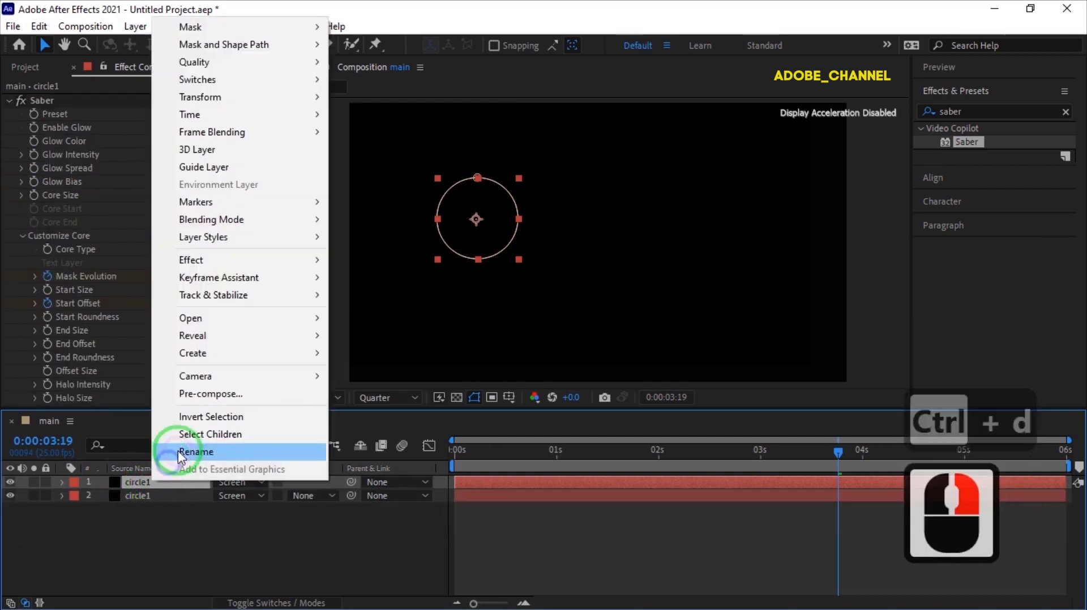
click(177, 451)
key(Right)
key(BackSpace)
text(2)
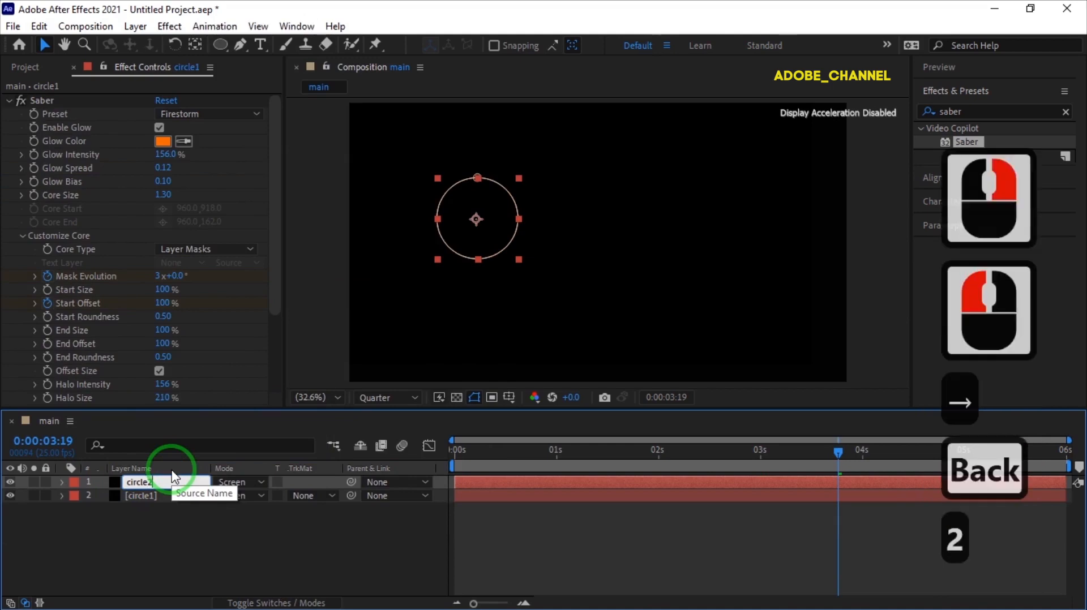
key(Return)
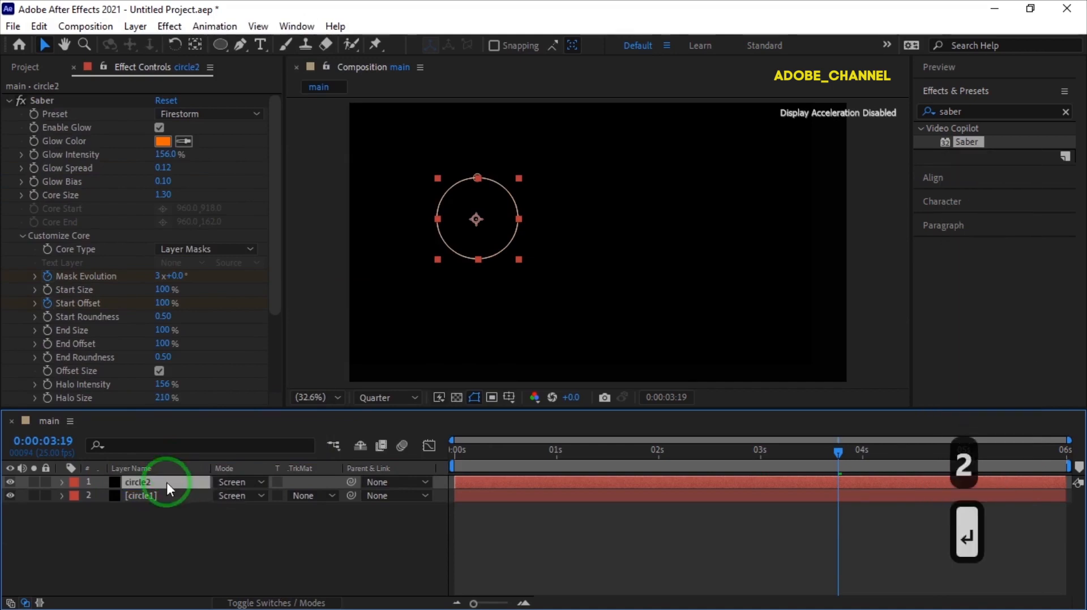
At 0:00:00:16, add a Mask Evolution keyframe of 130° on the circle2 layer
key(u)
click(45, 440)
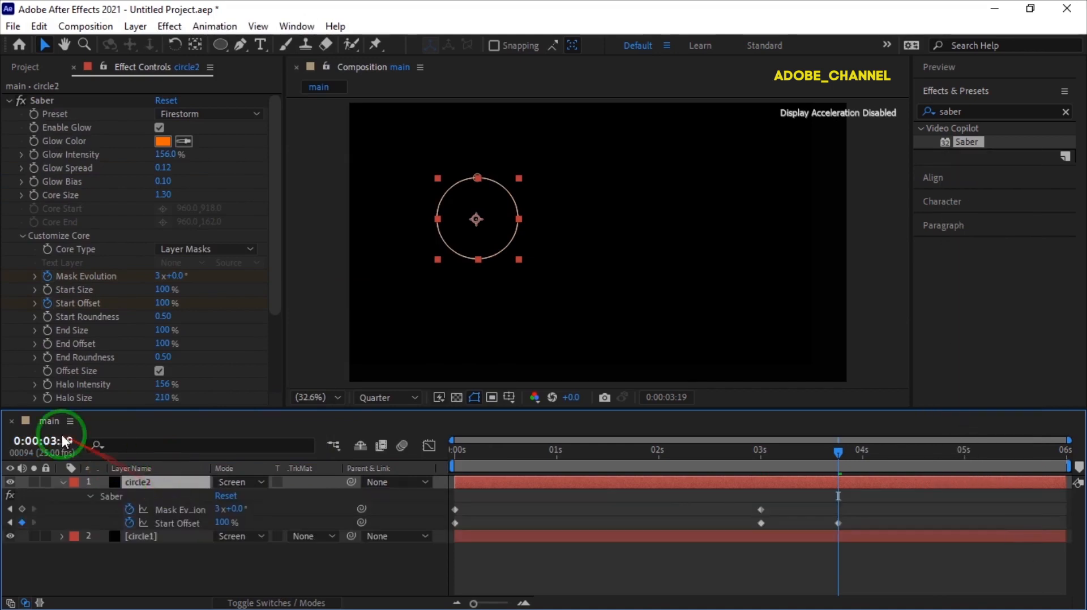
text(16)
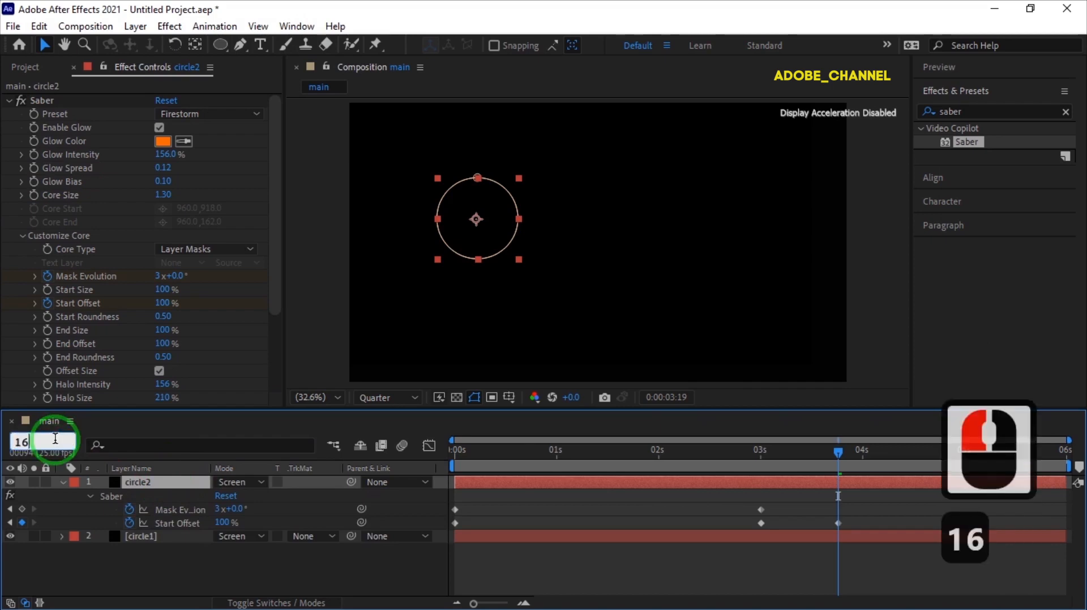
key(Return)
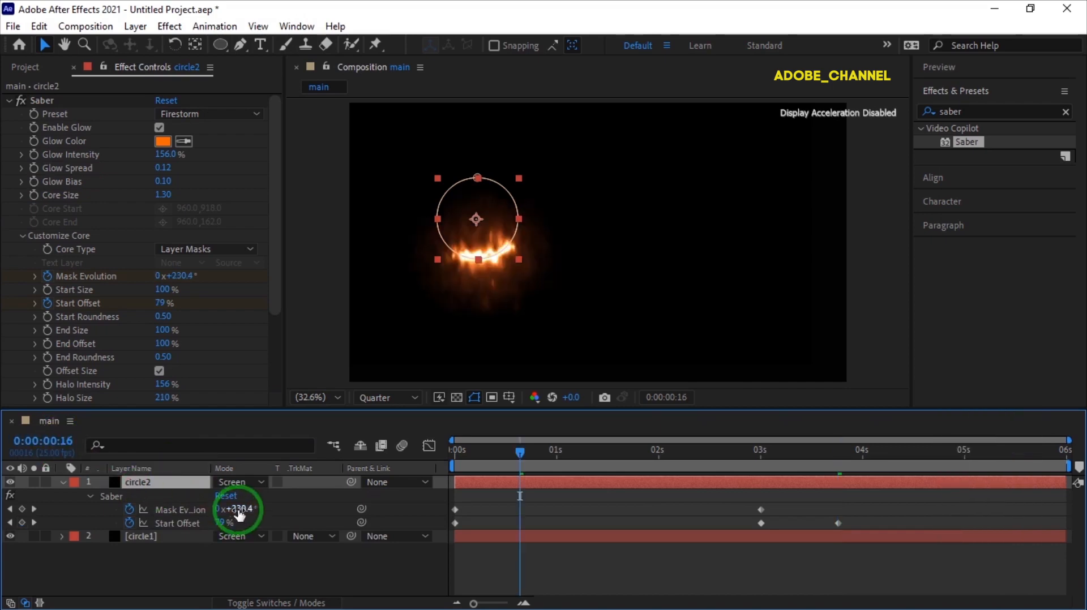
click(238, 508)
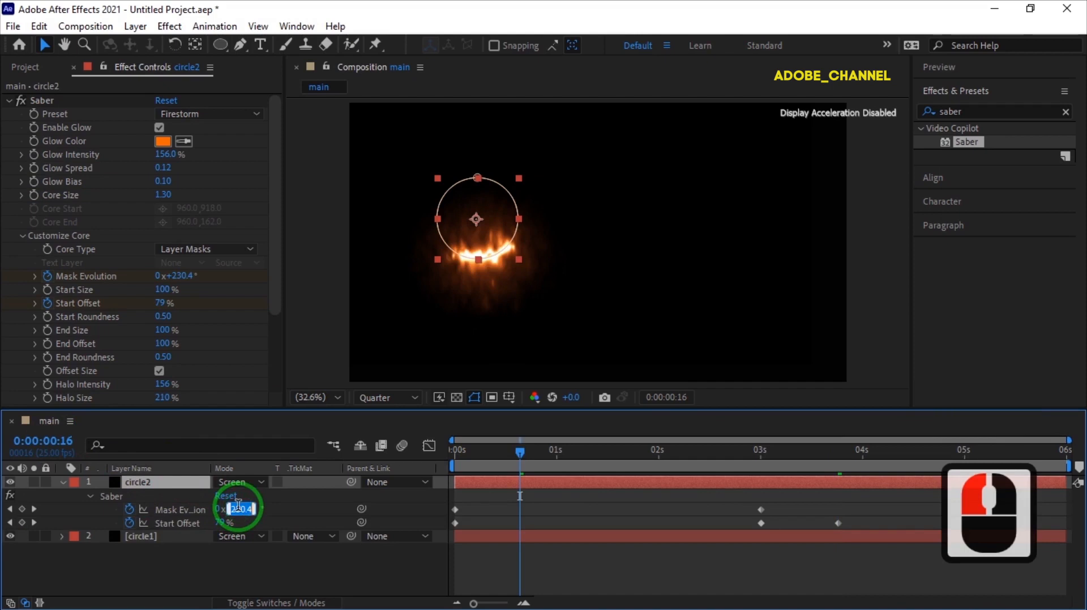
text(130)
key(Return)
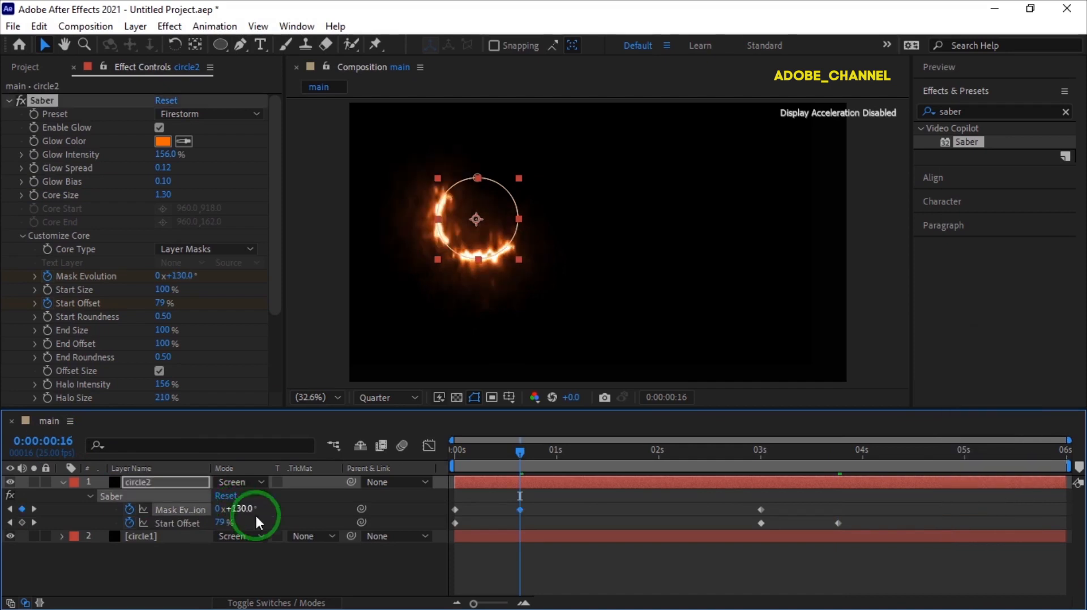
Delete circle2's Mask Evolution keyframe at 0 seconds and move its first Start Offset keyframe to 0:00:00:16
click(456, 508)
key(Delete)
drag(459, 522, 522, 536)
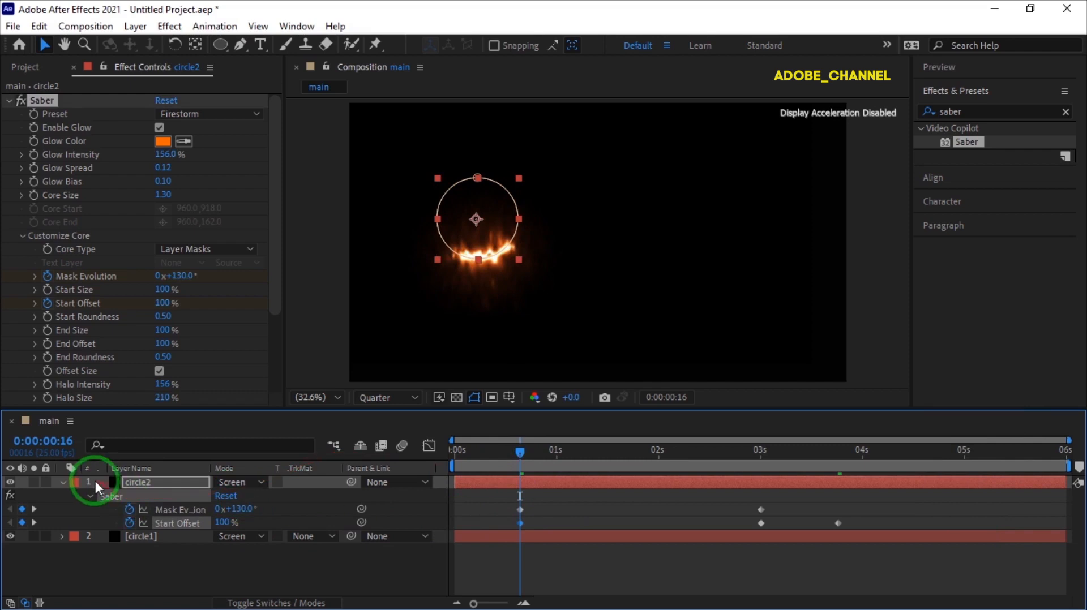
key(u)
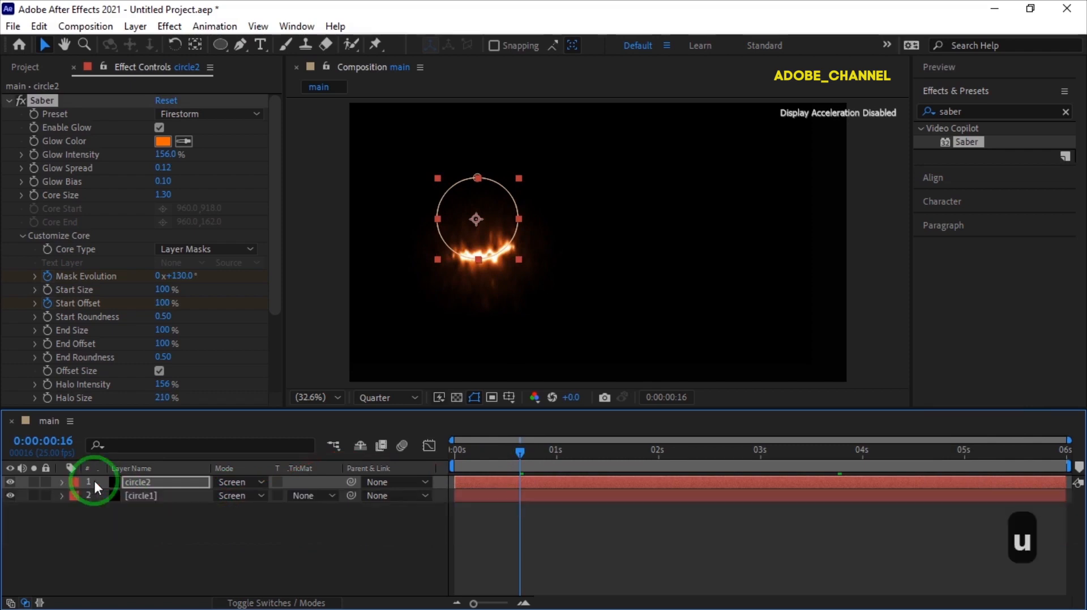
Set circle2's X position to 722.6 so it sits to the right of circle1, check the animation, and collapse the layer
click(62, 482)
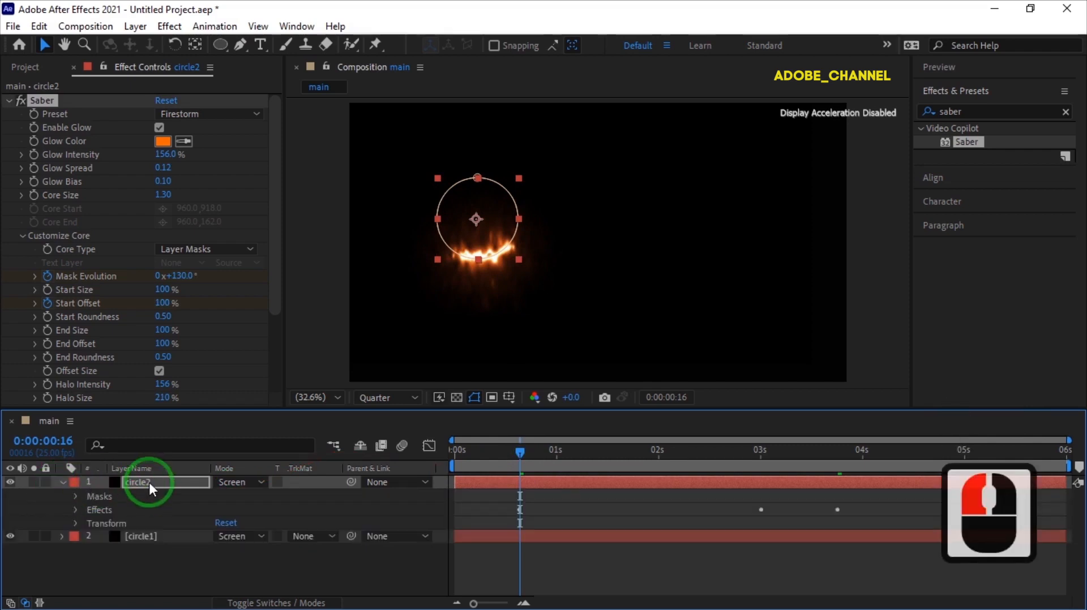
key(p)
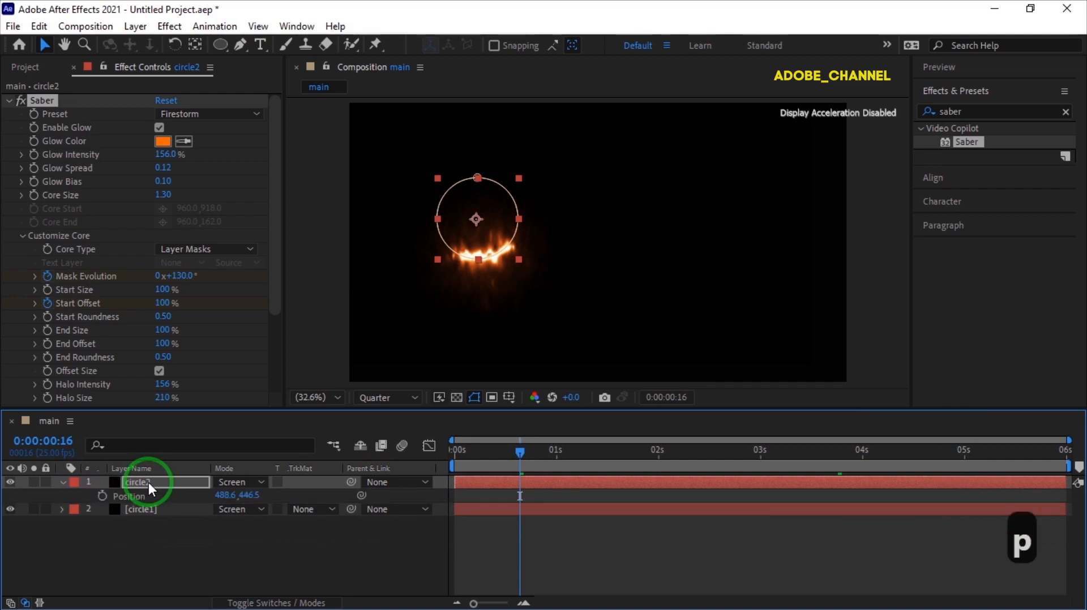
click(229, 496)
drag(230, 496, 415, 499)
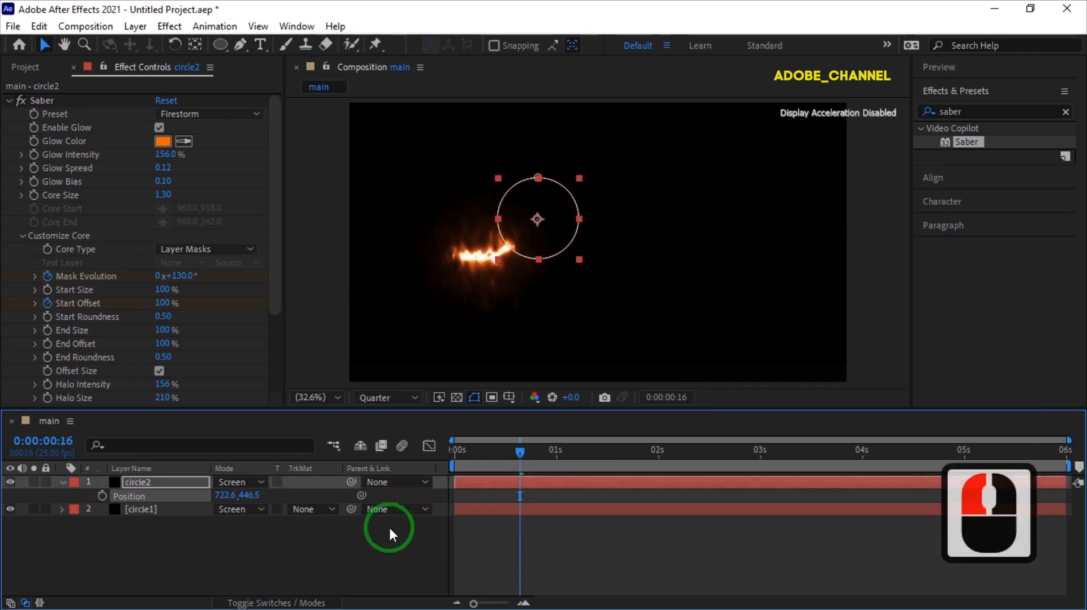
drag(521, 455, 463, 471)
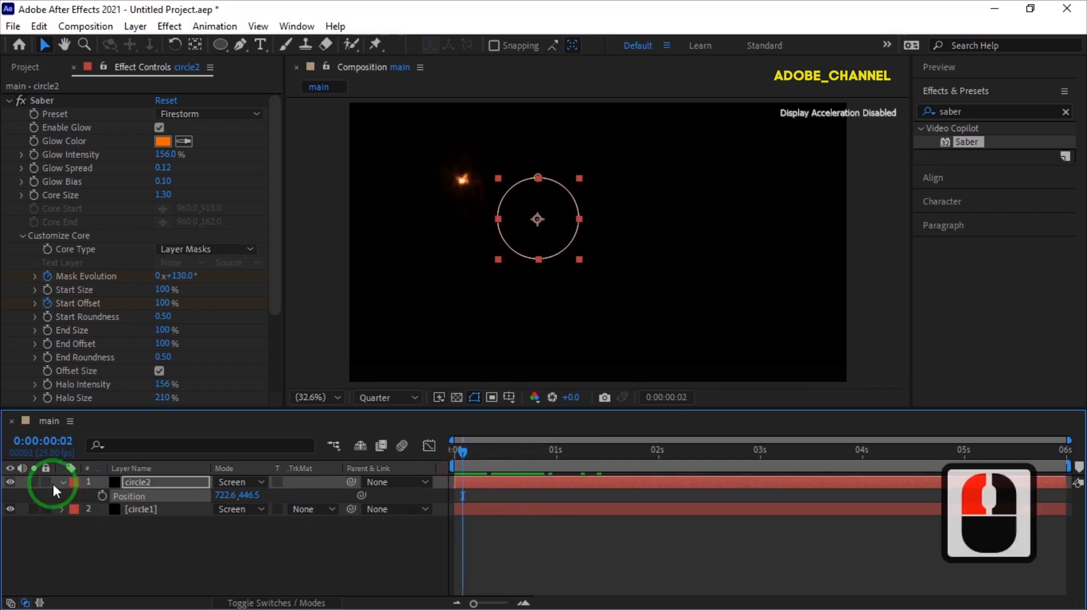
click(62, 483)
Duplicate circle2 and move the copy's first Mask Evolution and Start Offset keyframes to 0:00:00:22
click(156, 484)
key(ctrl+d)
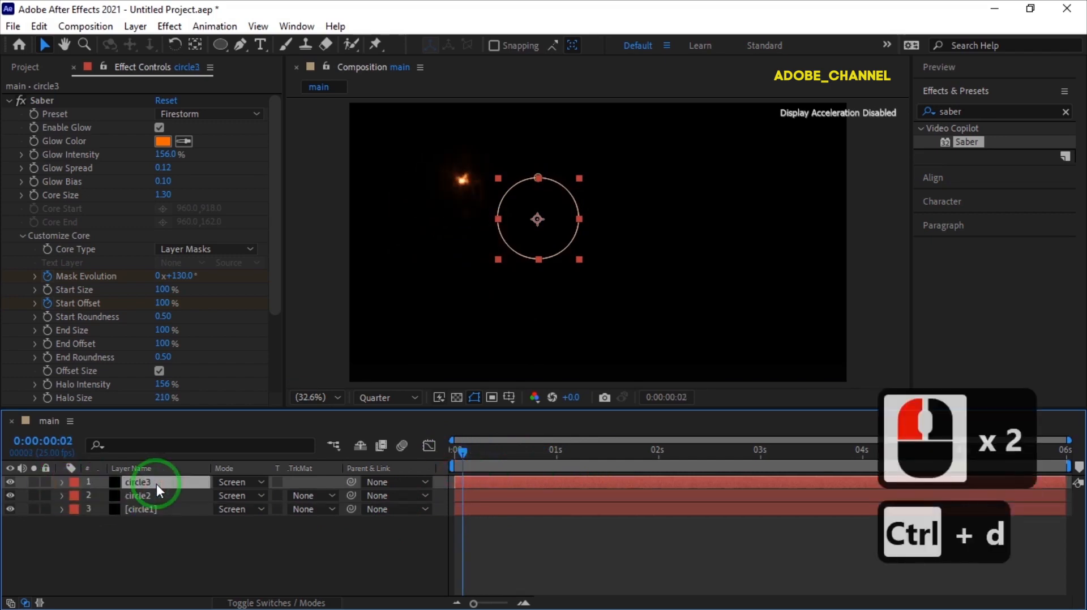
click(50, 441)
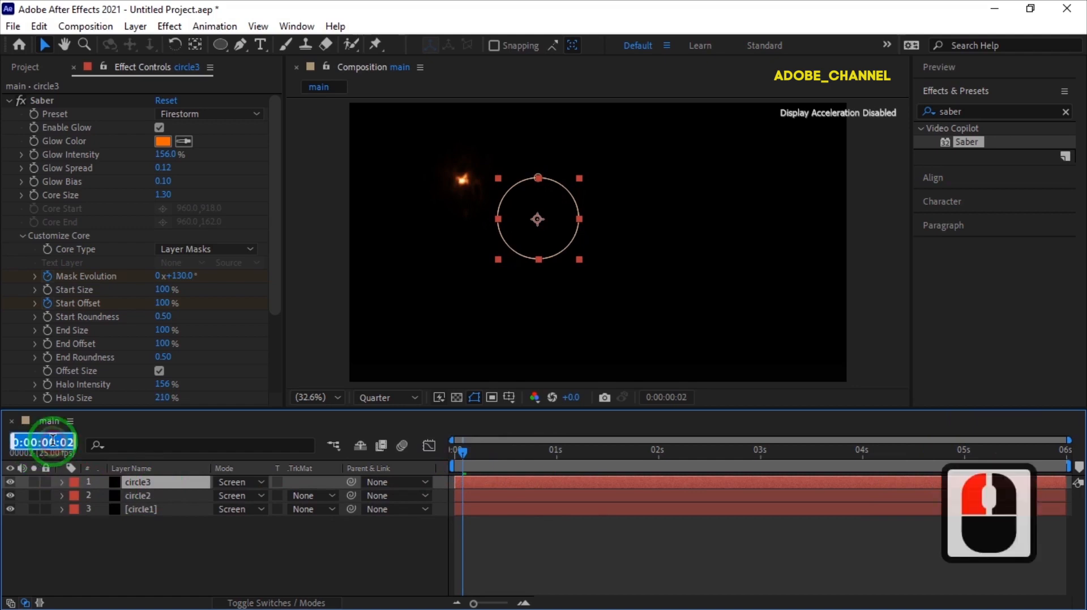
text(22)
key(Return)
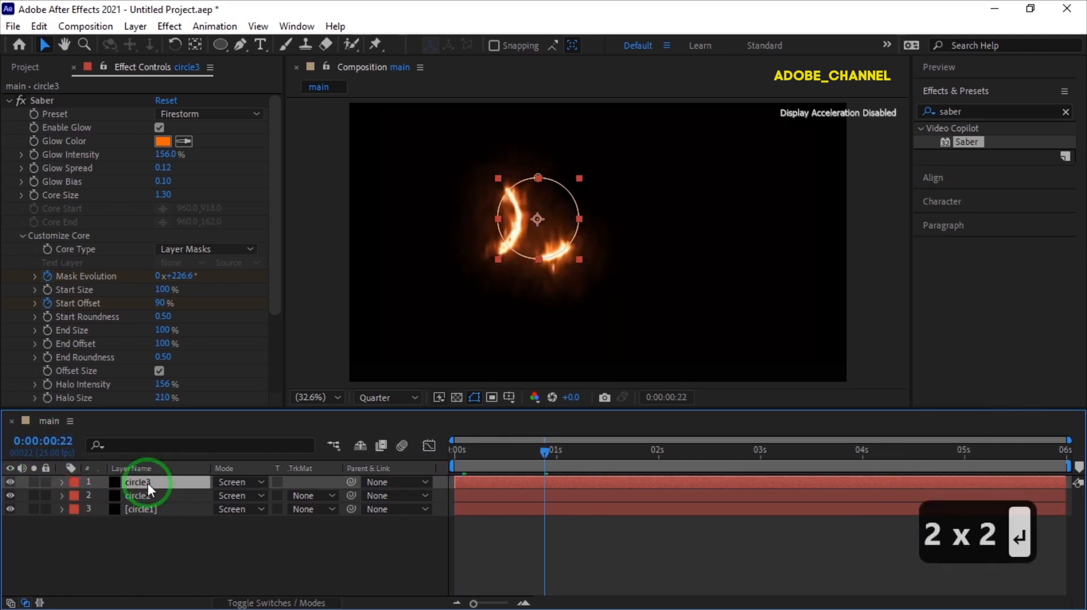
key(u)
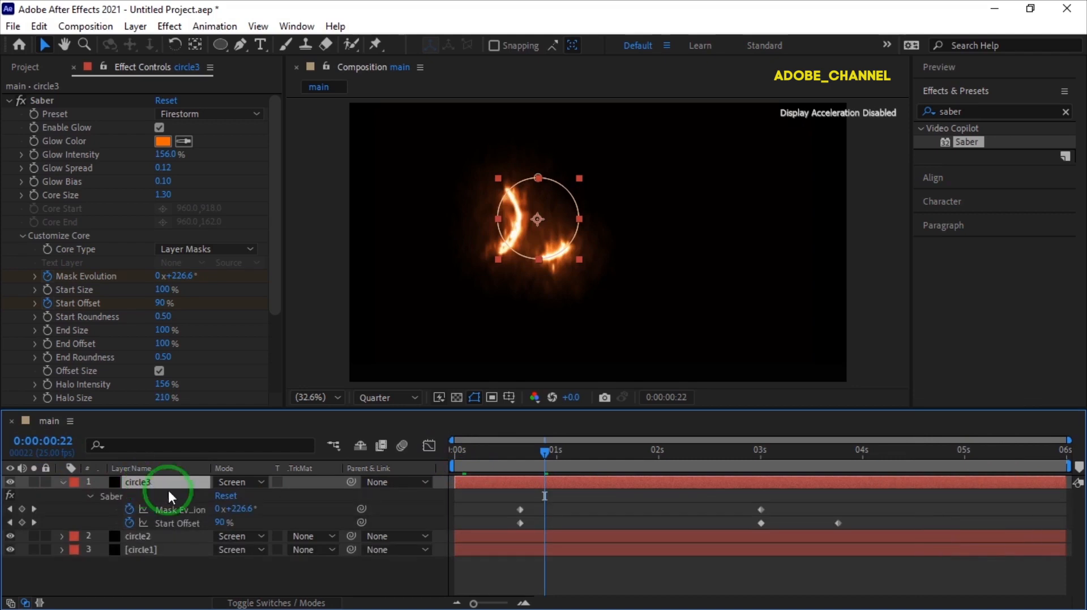
drag(515, 529, 547, 511)
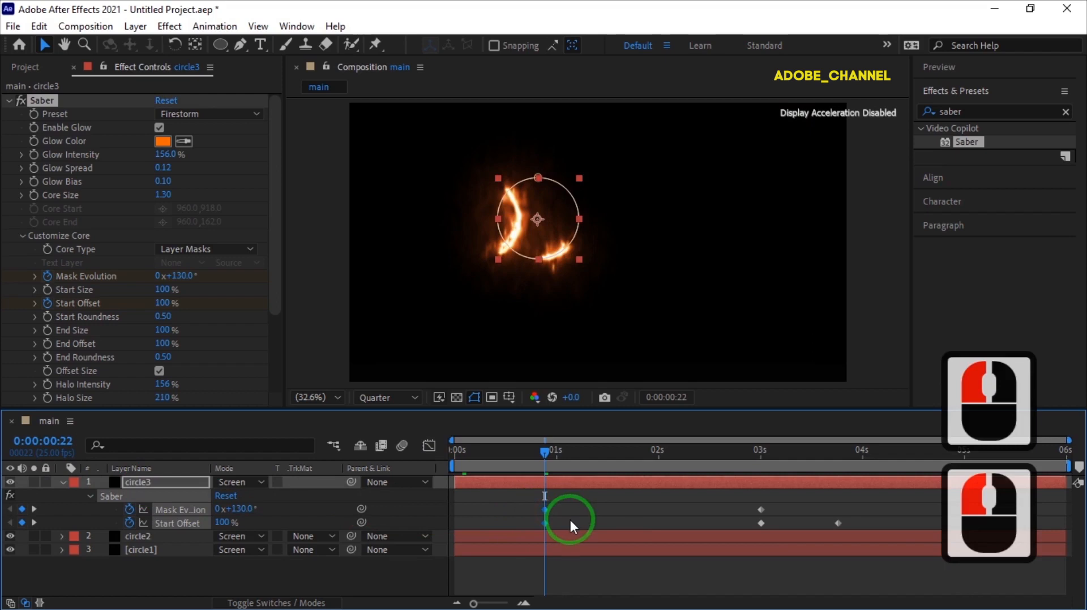
Set circle3's X position to 945.6, scrub through the animation, and collapse the layer's properties
click(151, 484)
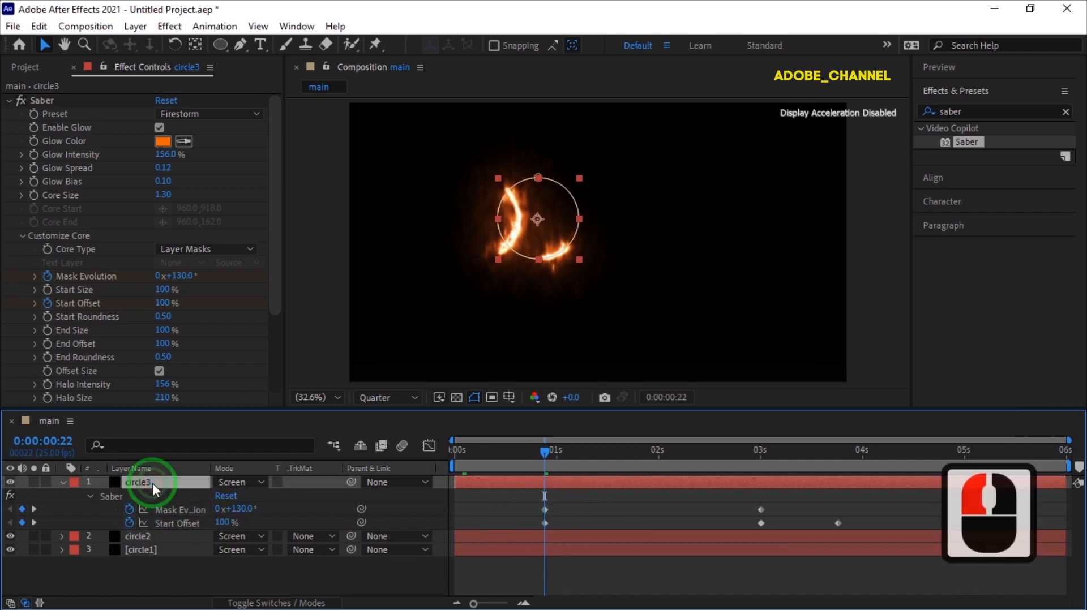
key(p)
drag(224, 499, 408, 500)
drag(546, 451, 322, 479)
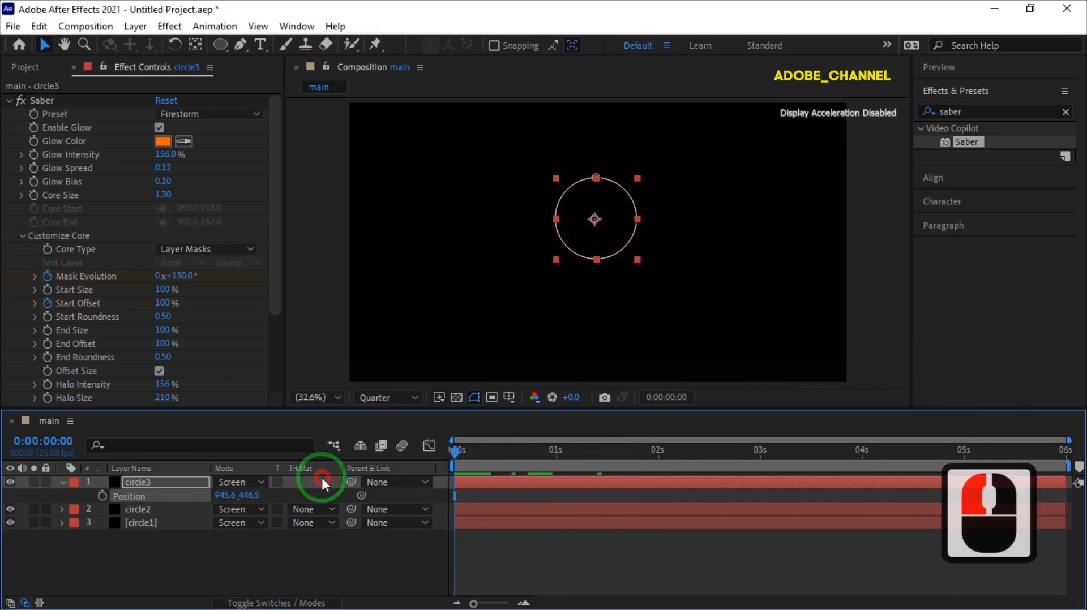
click(62, 481)
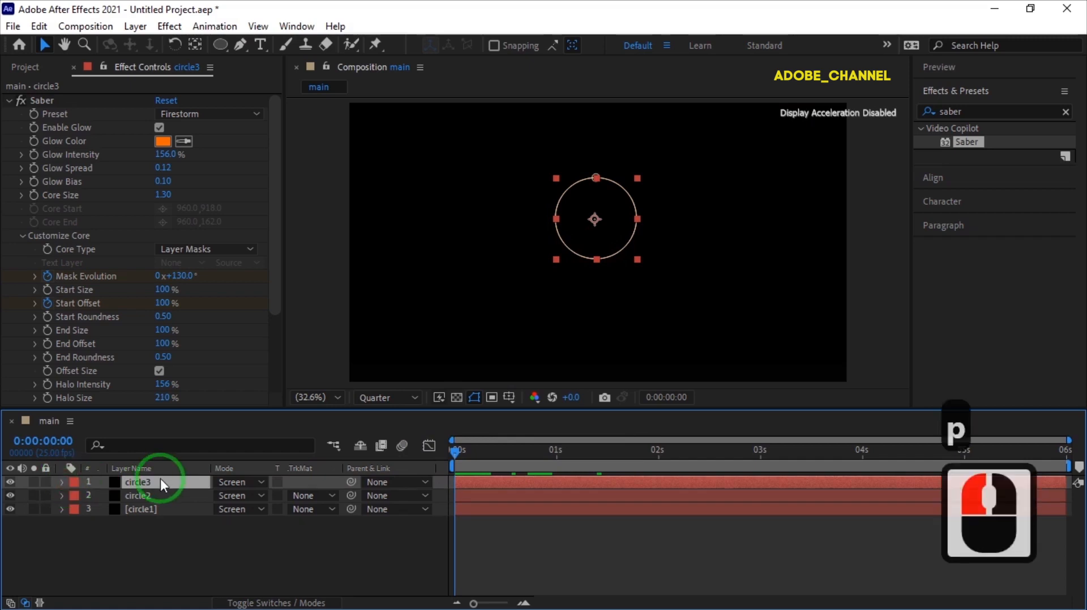
Duplicate circle3 and move the copy's first Mask Evolution and Start Offset keyframes to 0:00:01:02
key(ctrl+d)
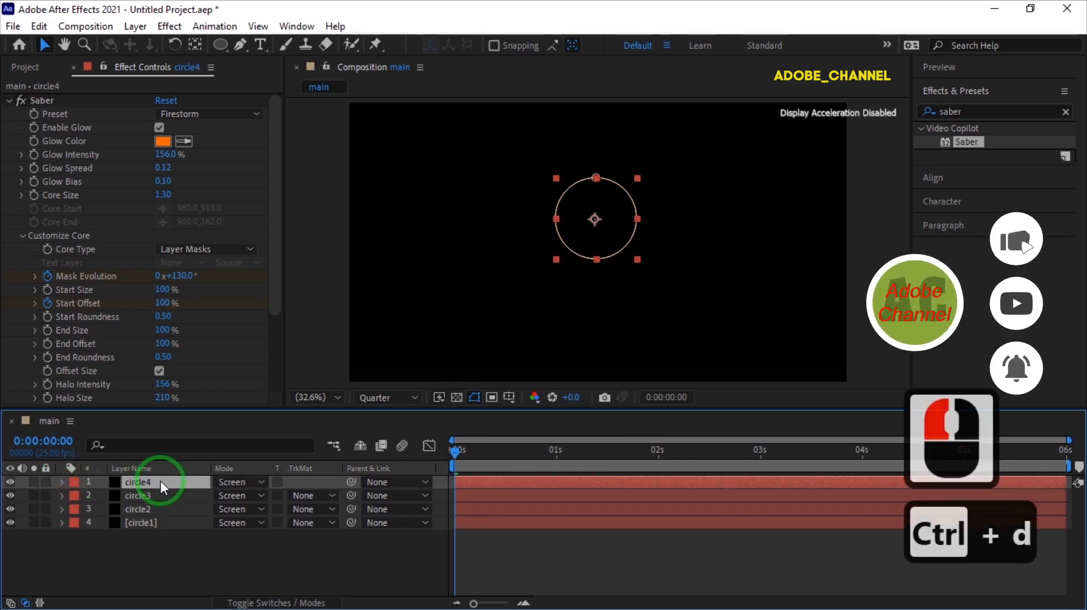
key(u)
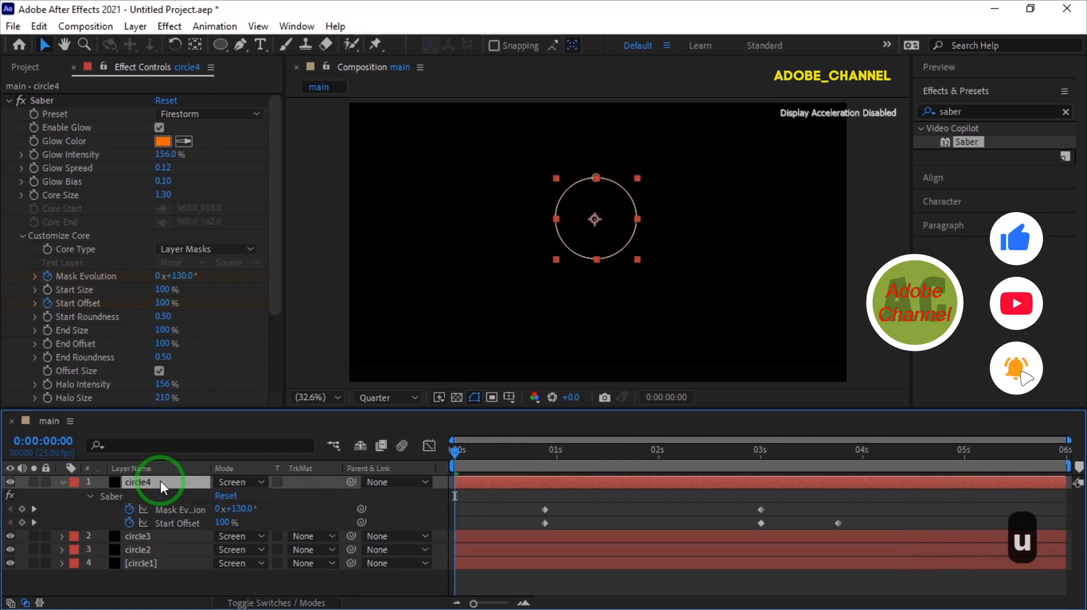
click(51, 441)
text(102)
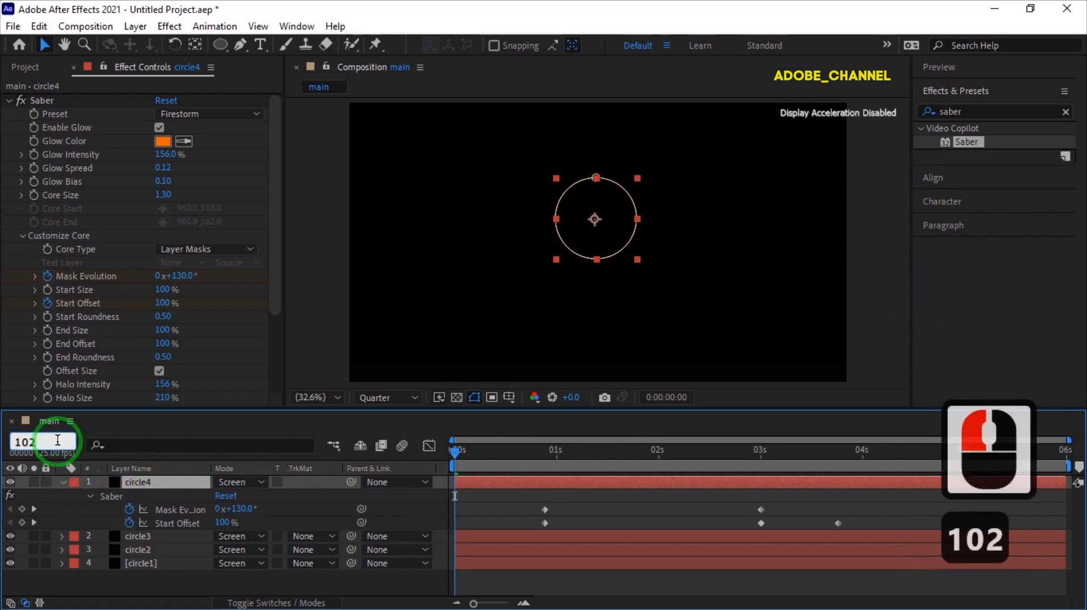
key(Return)
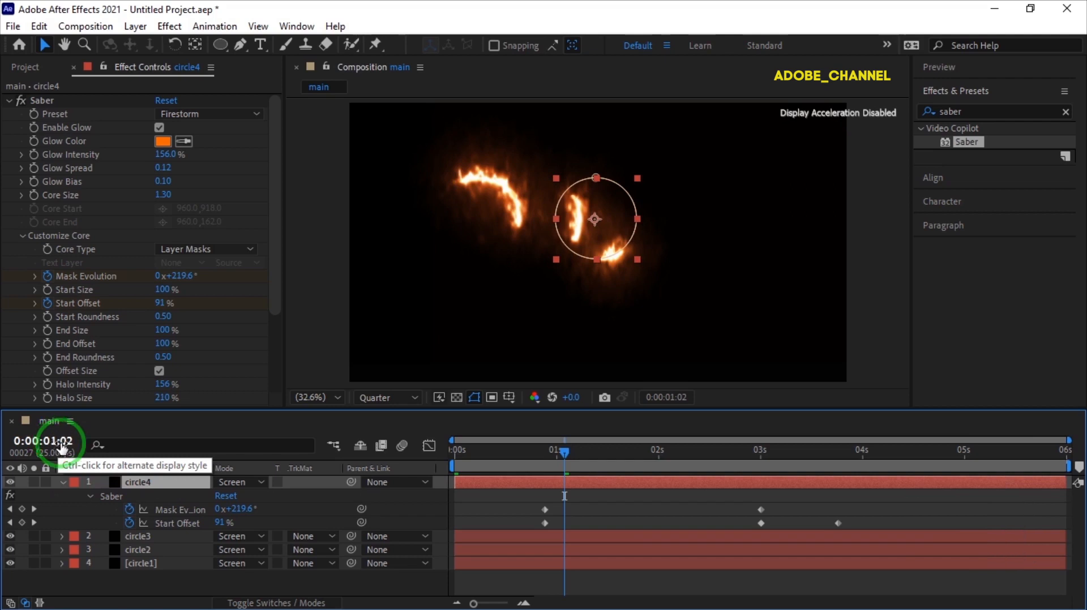
mouse_move(553, 504)
mouse_down()
mouse_move(534, 527)
mouse_move(565, 512)
mouse_up()
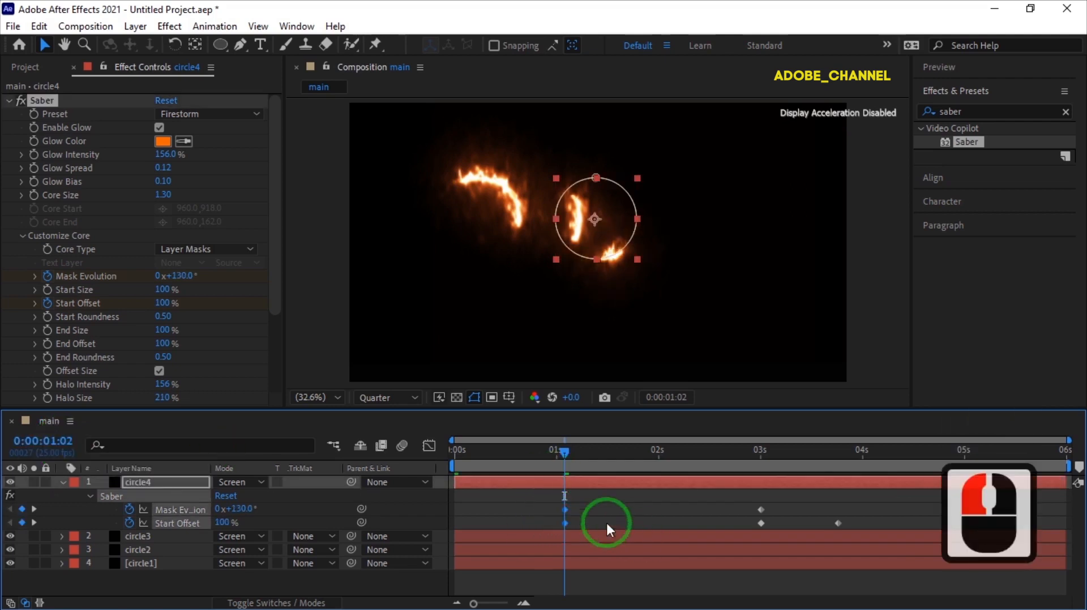
Set circle4's X position to 1139.6, scrub back to 0:00:00:02, and collapse the layer
click(162, 482)
key(p)
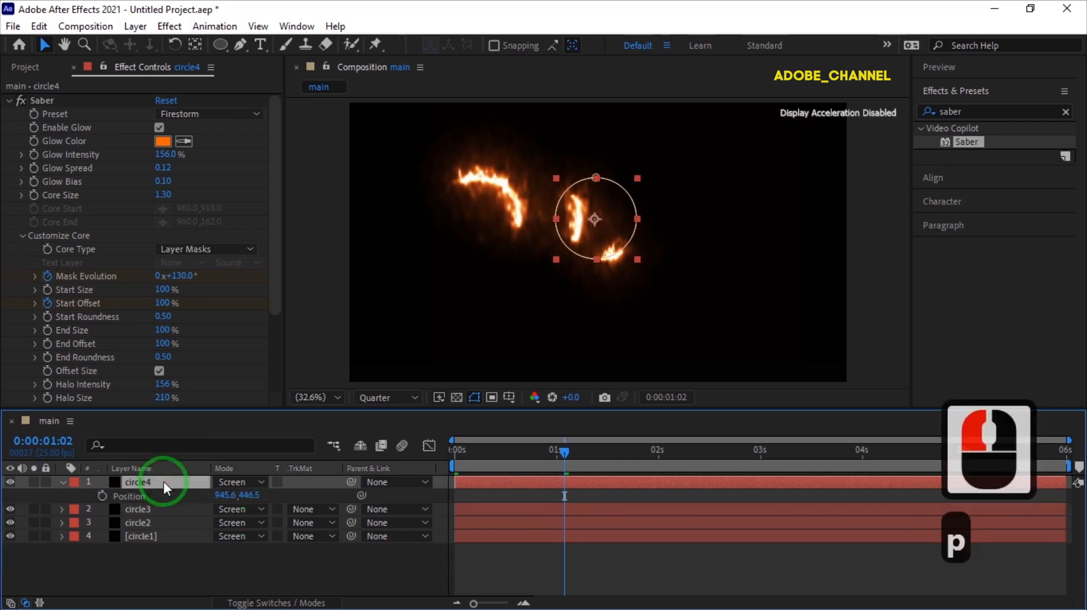
drag(225, 496, 390, 510)
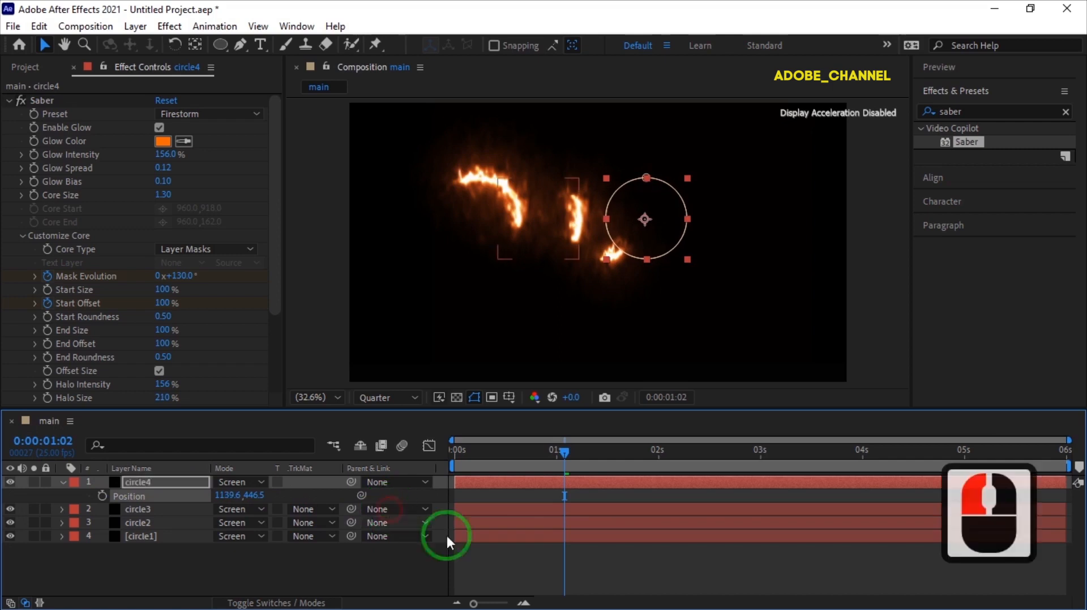
drag(565, 453, 461, 481)
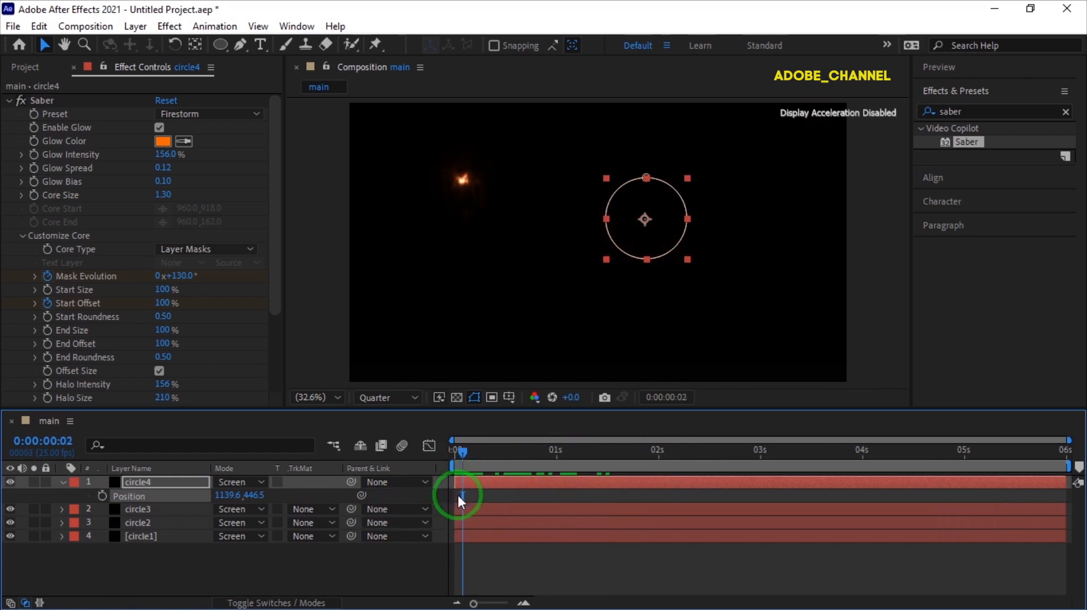
click(63, 483)
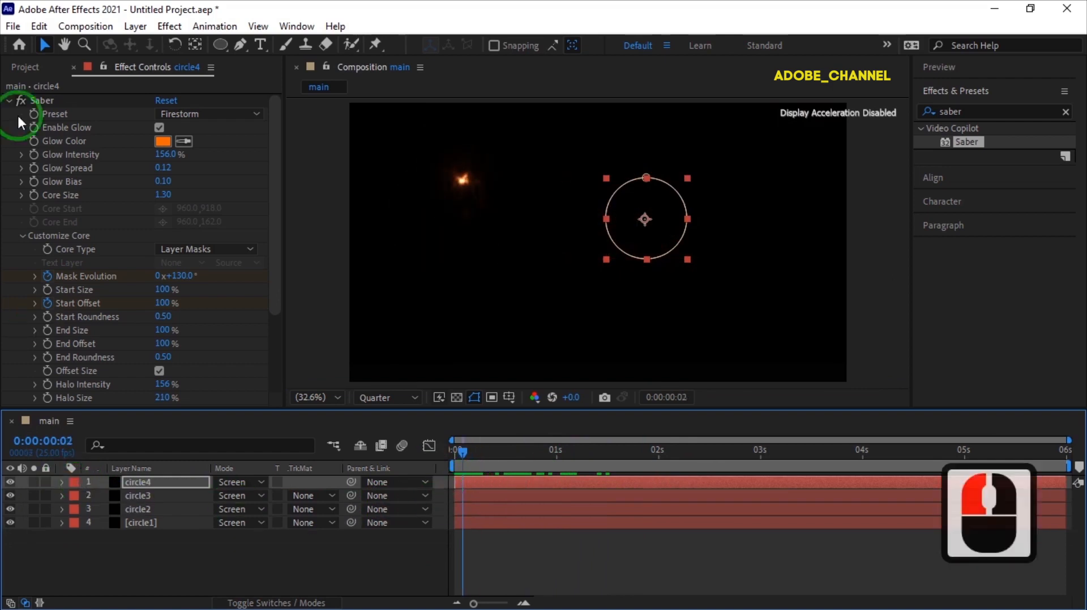
Add unnaed 3.png above the circle layers in the main composition and scale it down to 49%
click(25, 68)
drag(52, 242, 71, 479)
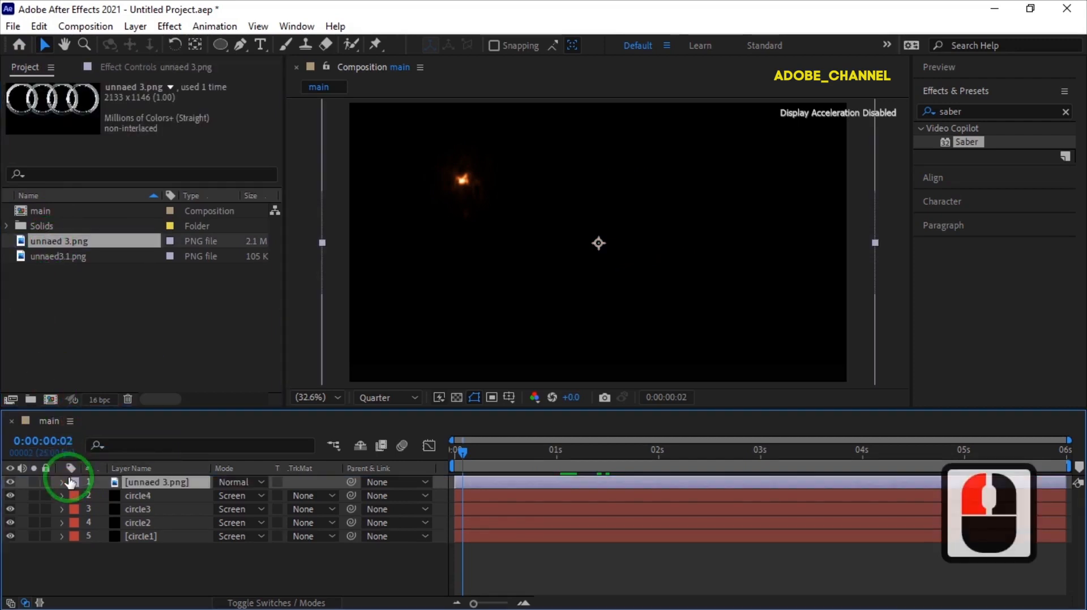
key(s)
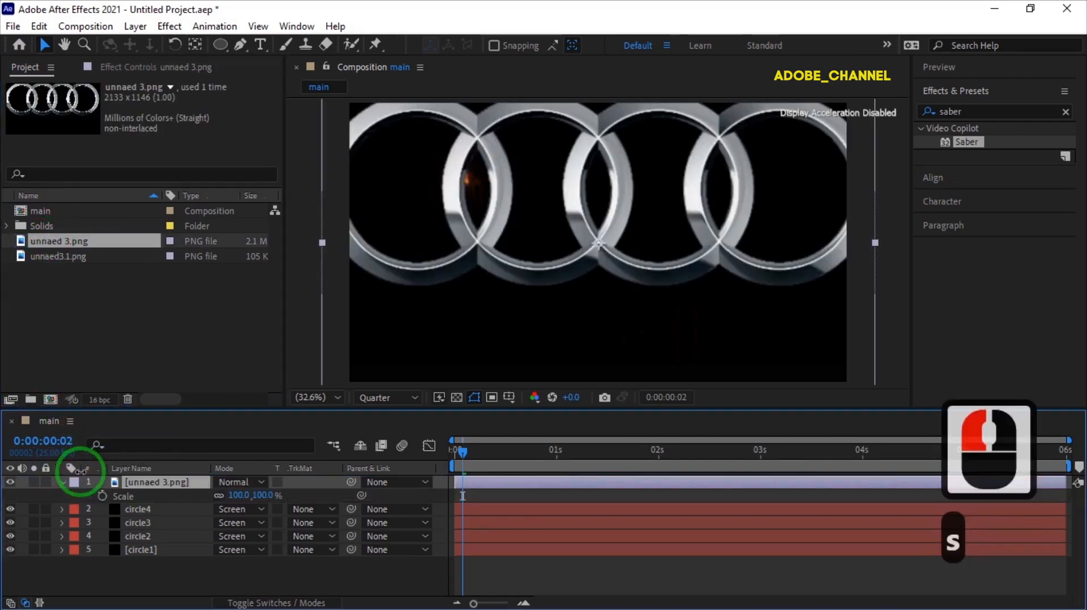
drag(233, 496, 201, 497)
drag(456, 457, 586, 456)
drag(229, 491, 228, 497)
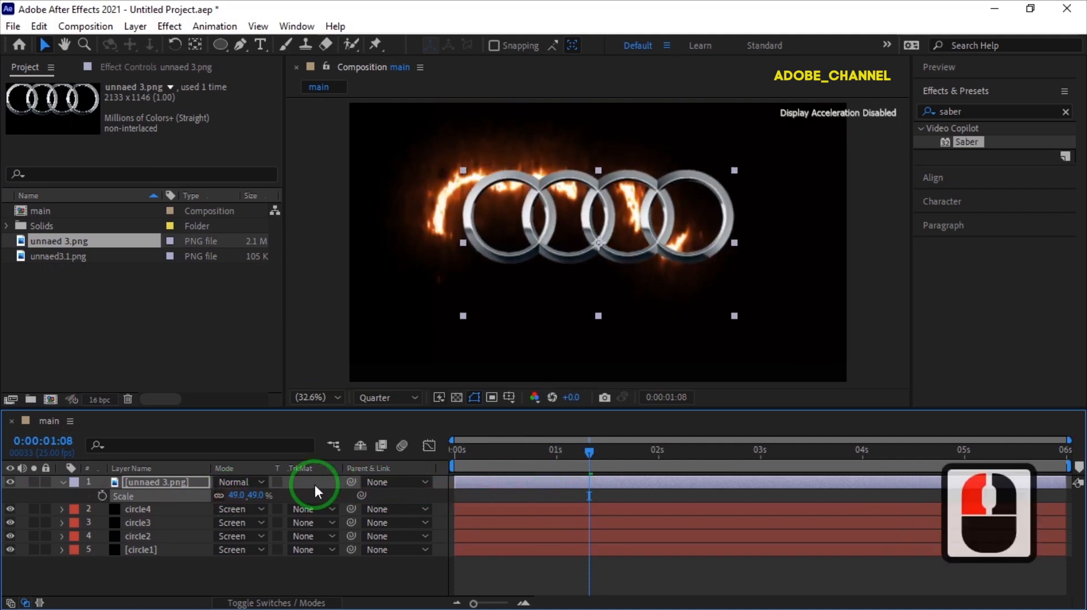
Try shifting the unnaed 3.png layer horizontally through its X position, and undo the move
key(shift+p)
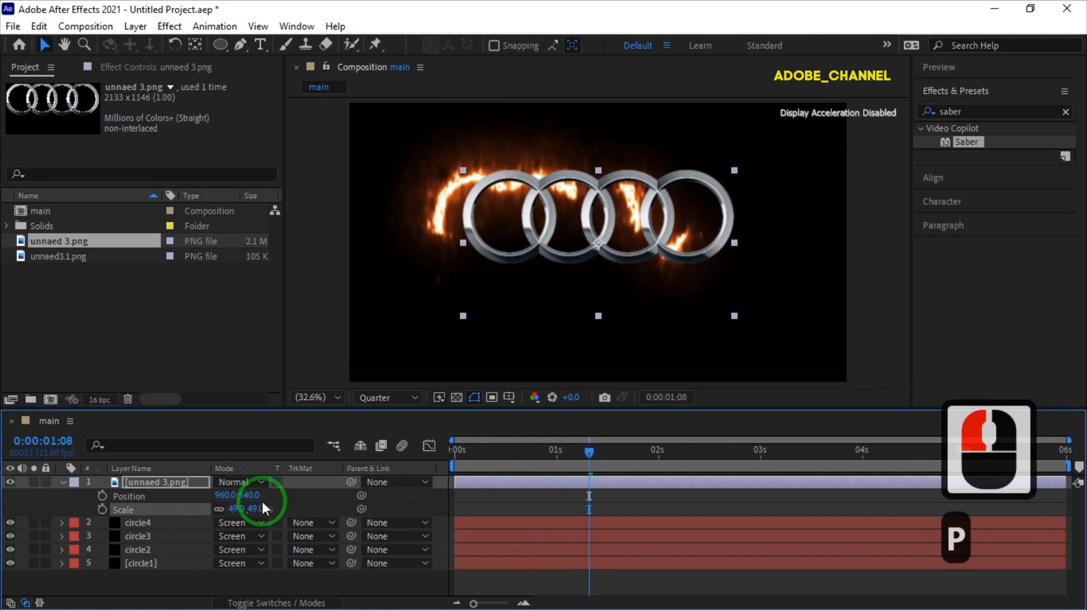
click(220, 496)
drag(221, 495, 193, 497)
key(ctrl+z)
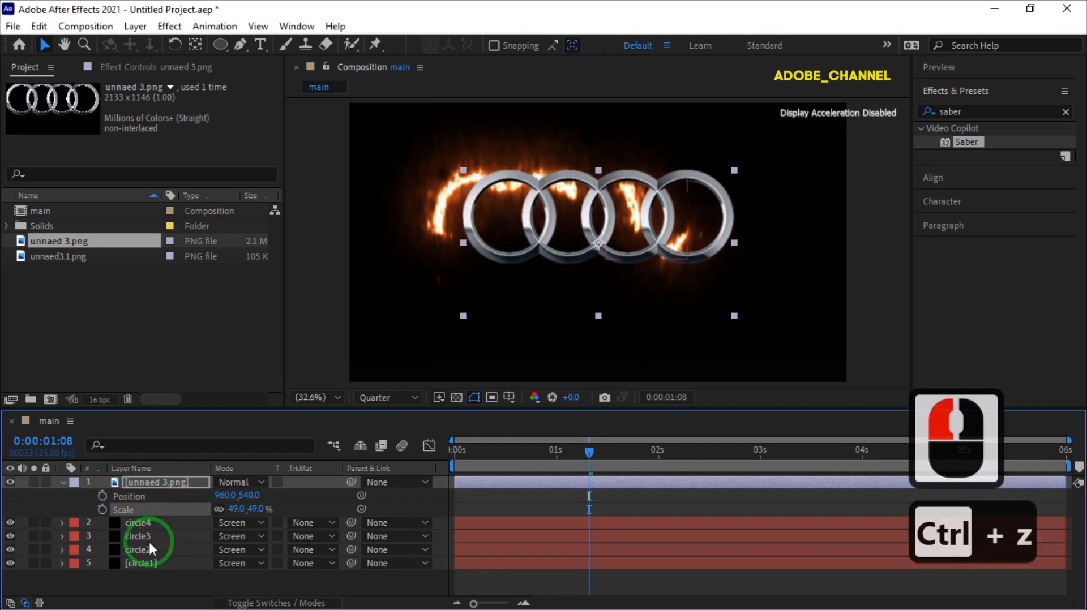
Move all four circle layers together to the right to line up with the logo's rings, checking the alignment at 0:00:02:03
drag(168, 585, 175, 522)
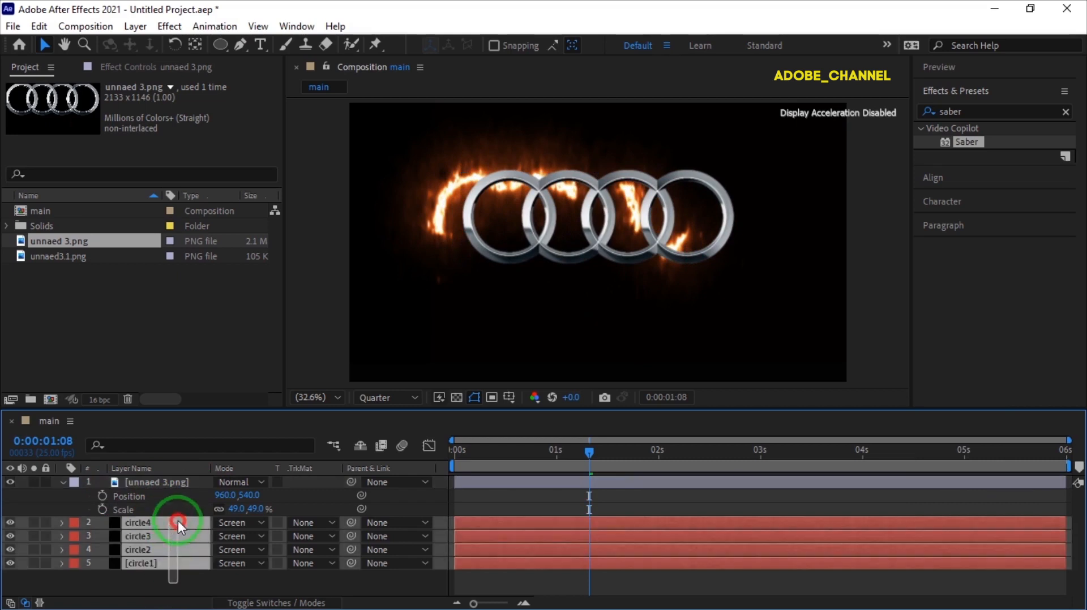
drag(595, 222, 628, 221)
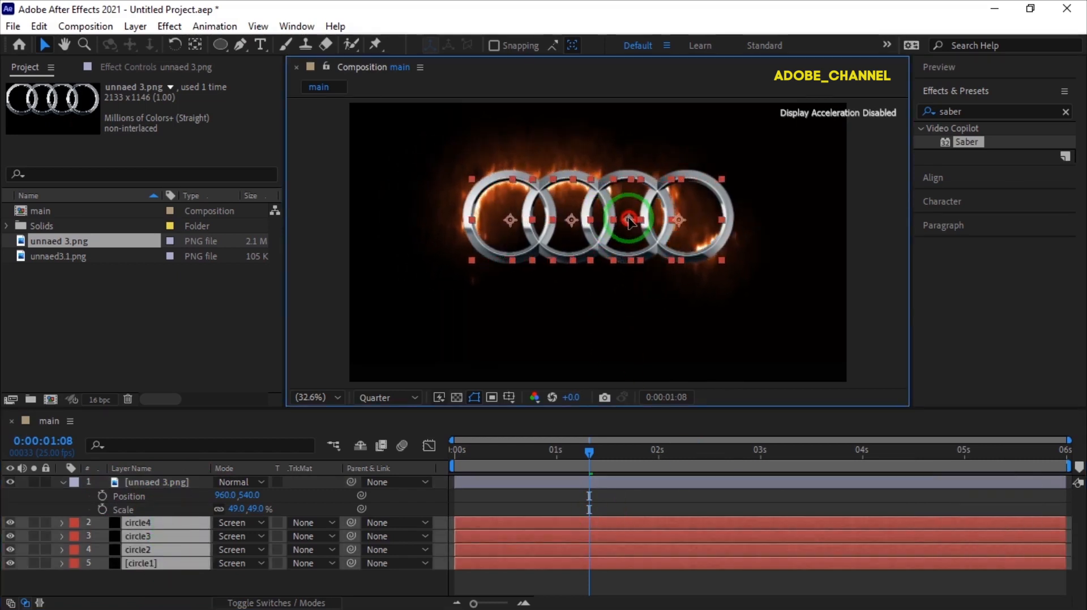
double_click(629, 221)
drag(593, 462, 671, 463)
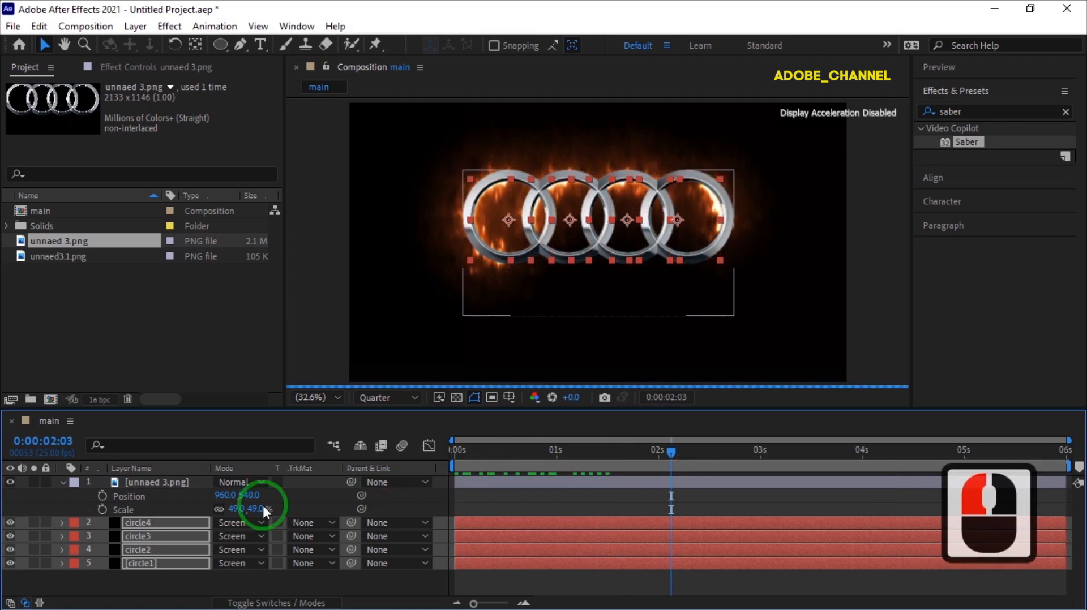
Reduce the unnaed 3.png layer's scale to 46% to fit the fiery circles, and collapse its properties
double_click(236, 508)
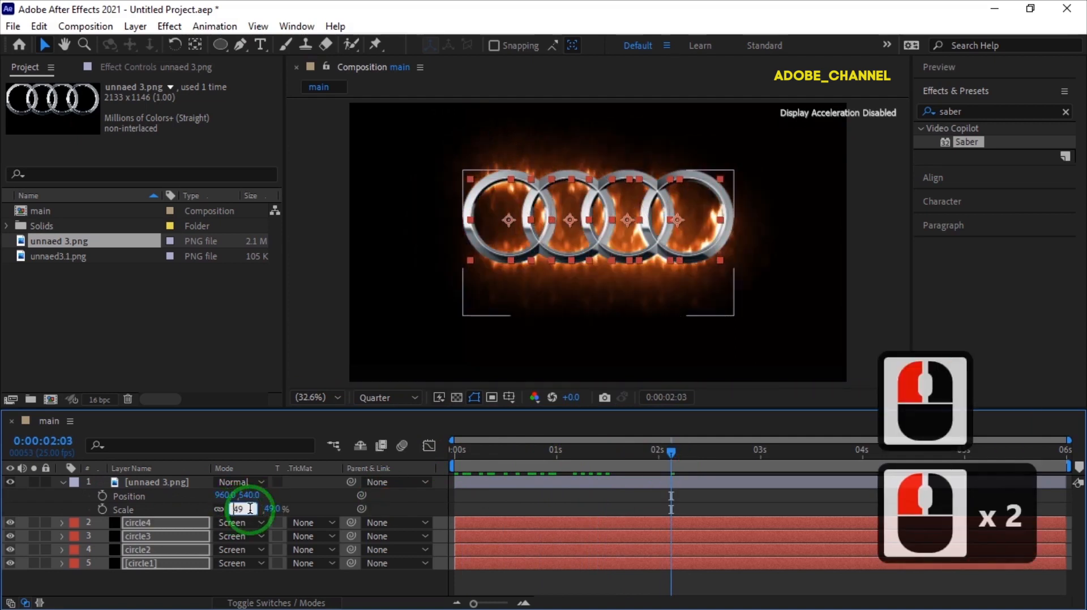
click(301, 508)
drag(237, 508, 235, 509)
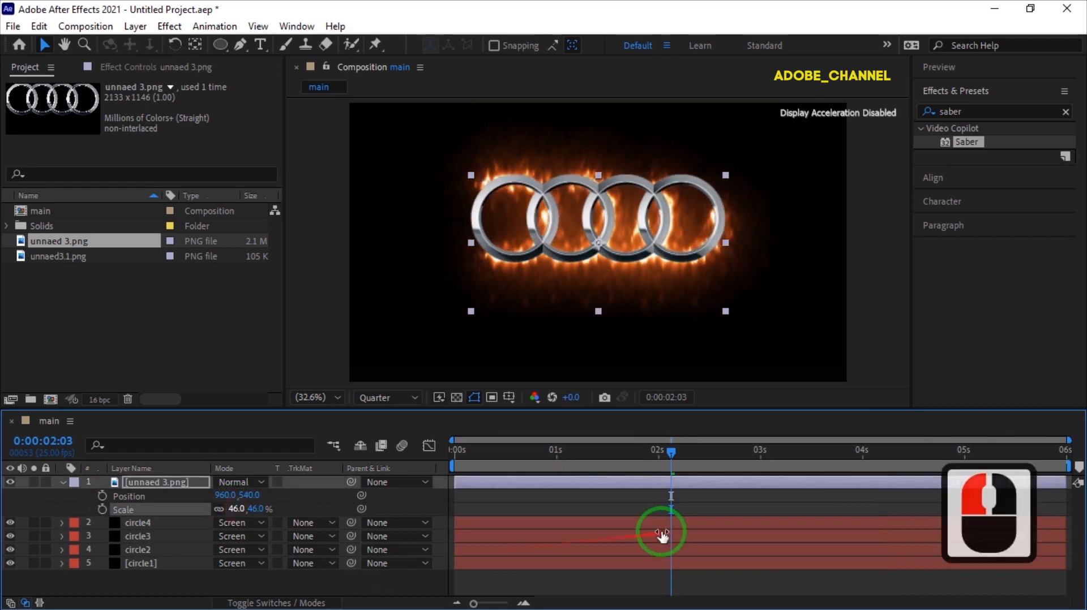
click(62, 483)
Start an opacity animation on the unnaed 3.png layer with a 0% keyframe at 0:00:02:24
click(153, 484)
key(t)
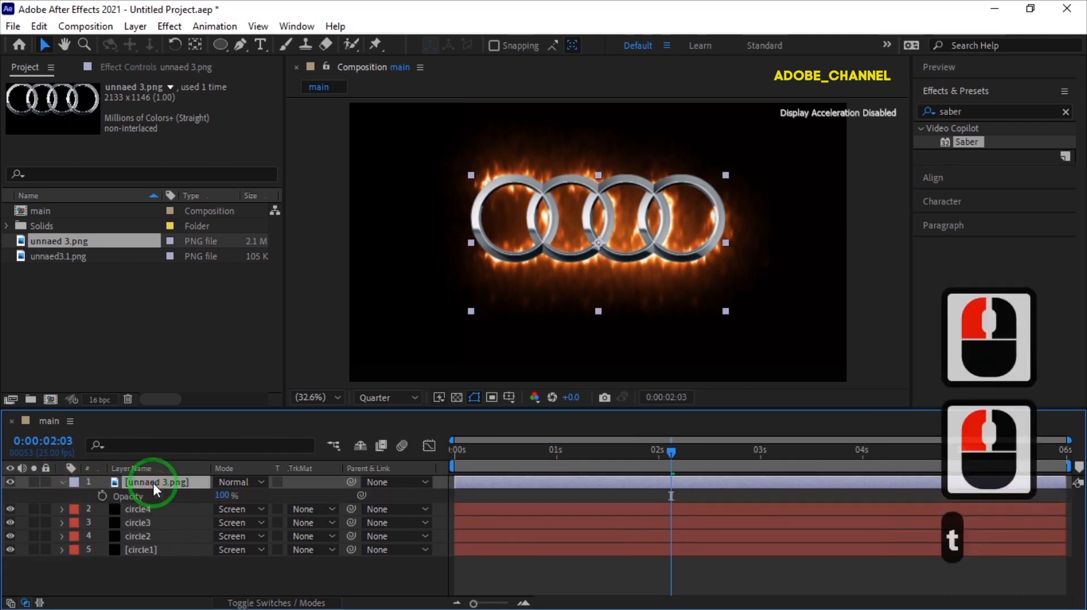
click(53, 442)
text(224)
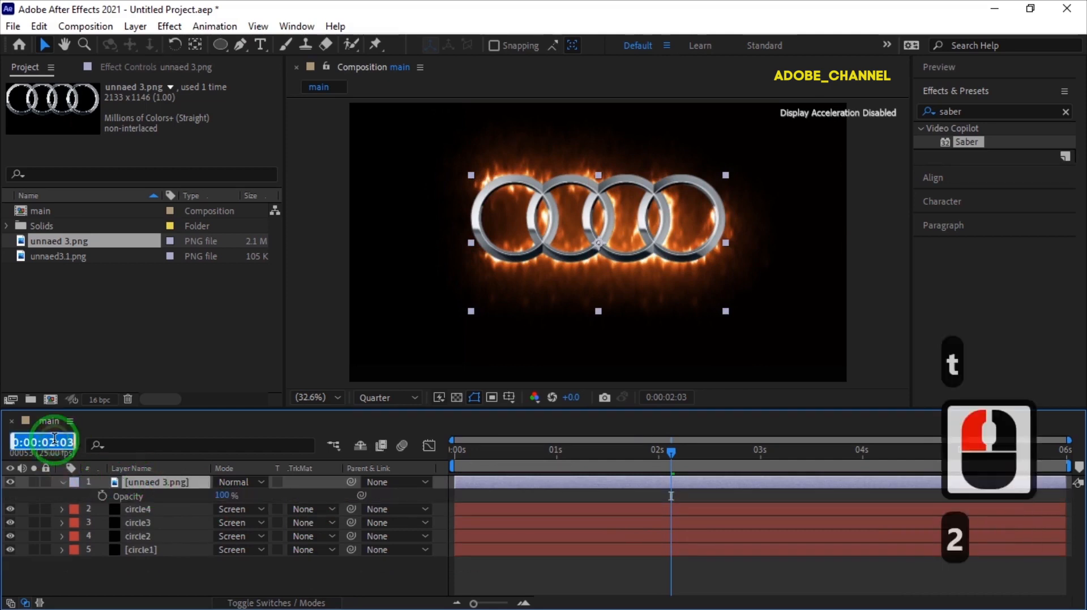
key(Return)
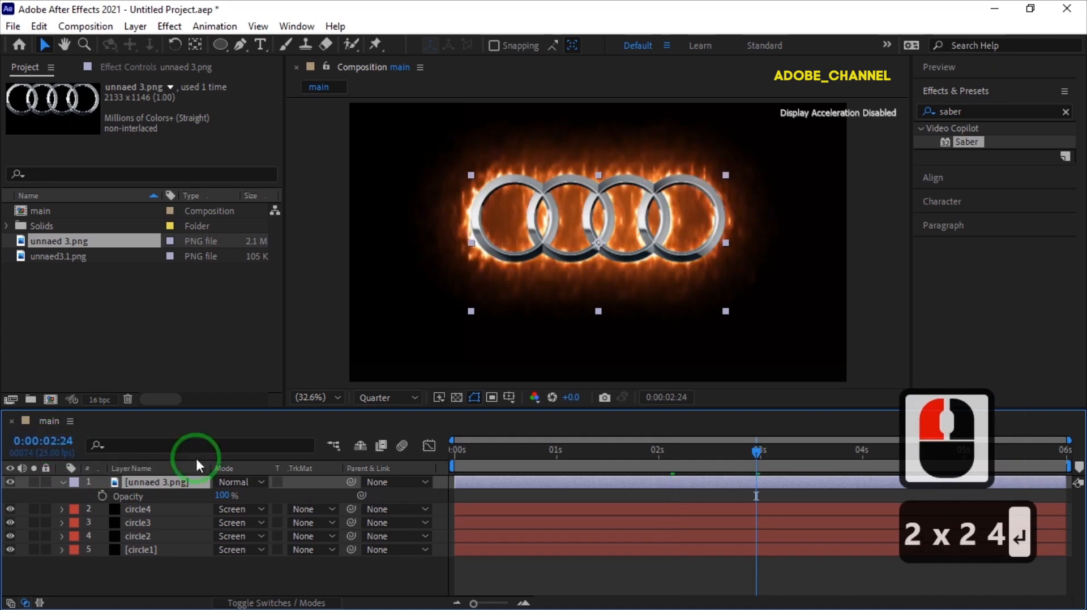
click(102, 496)
click(223, 496)
text(0)
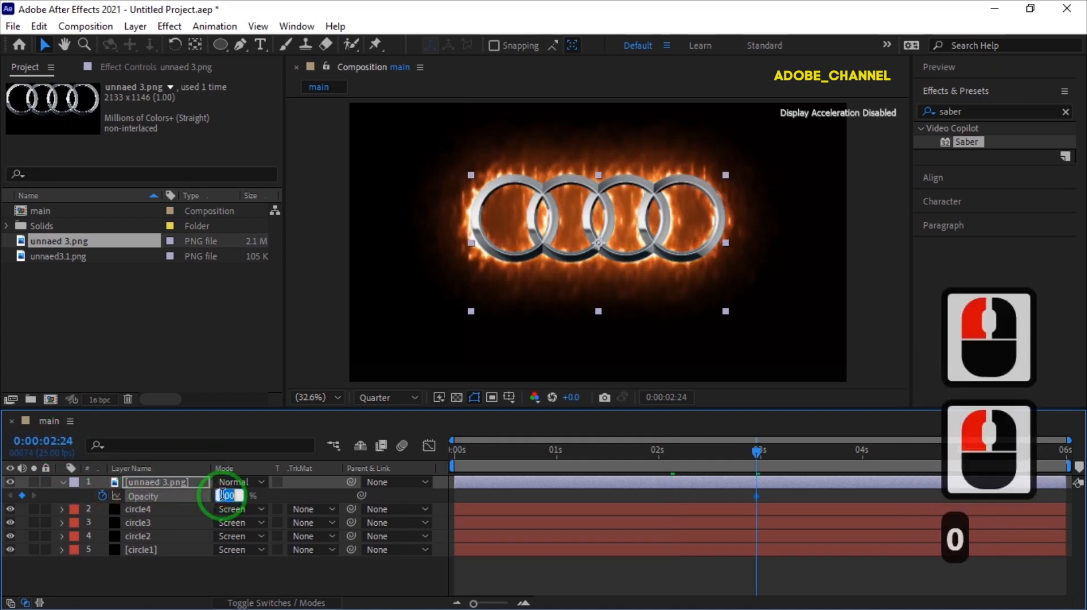
key(Return)
Add a 100% opacity keyframe to the unnaed 3.png layer at 0:00:03:19 to complete its fade-in
click(43, 441)
text(319)
key(Return)
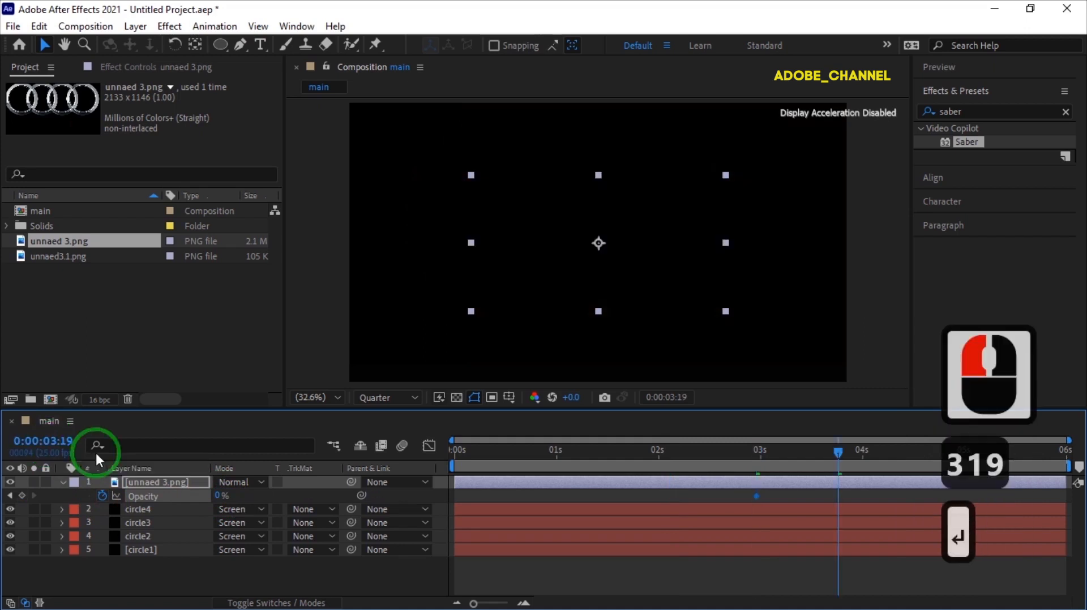
click(219, 496)
text(100)
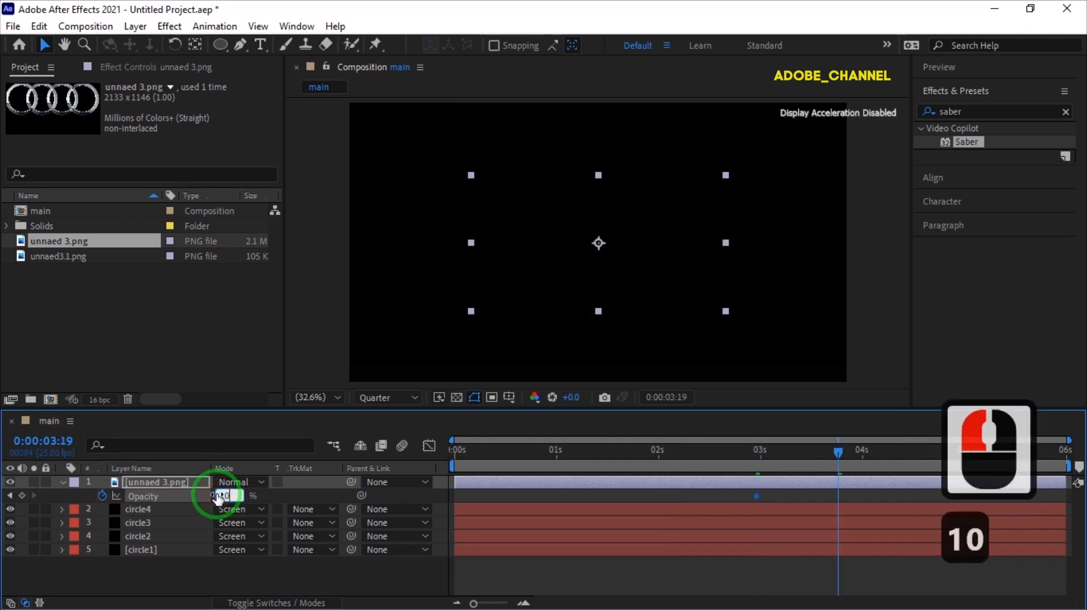
key(Return)
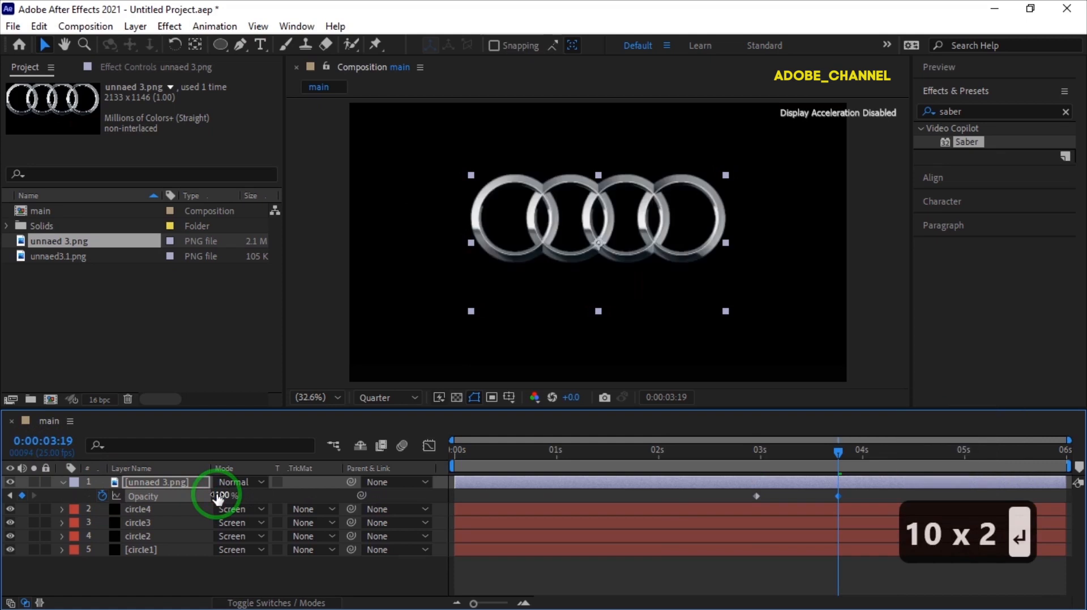
Go to 0:00:04:03 and apply the CC Light Sweep effect to the unnaed 3.png layer
click(137, 523)
click(43, 441)
text(4:0)
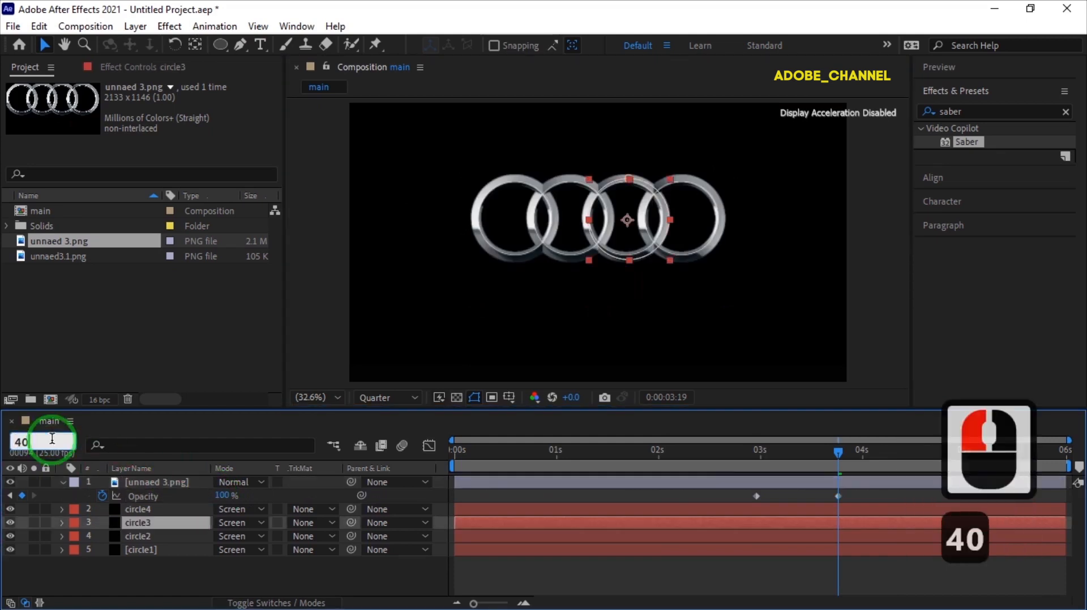
text(3)
key(Return)
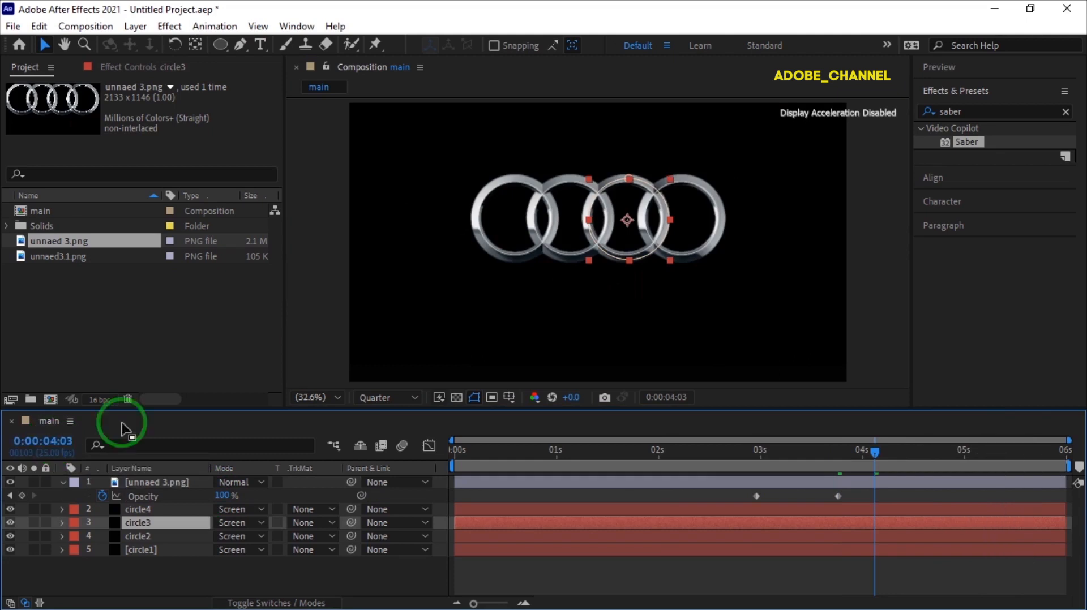
click(928, 113)
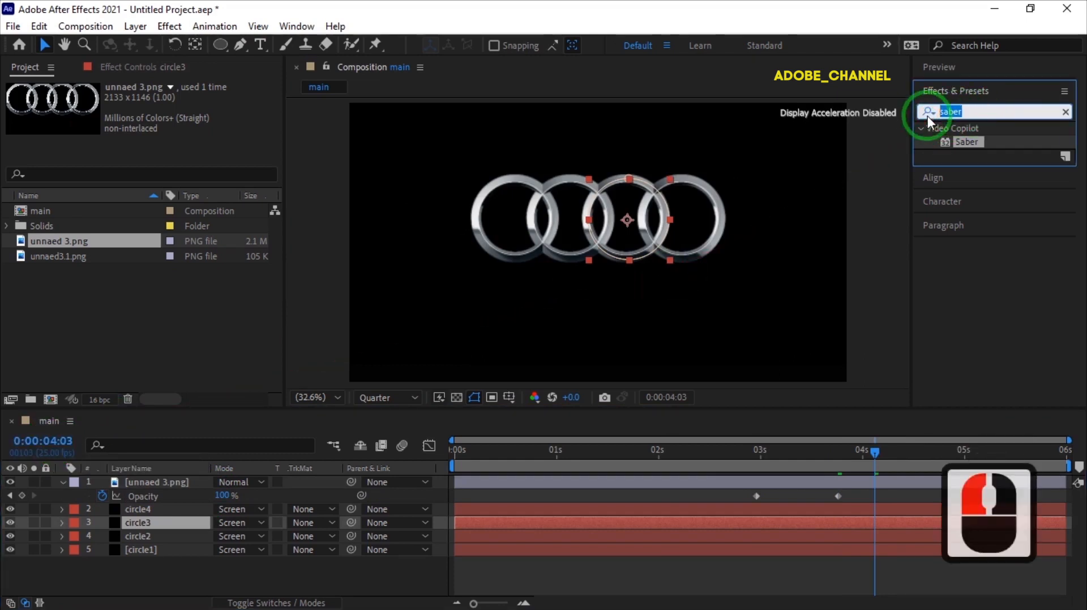
text(cc ligh)
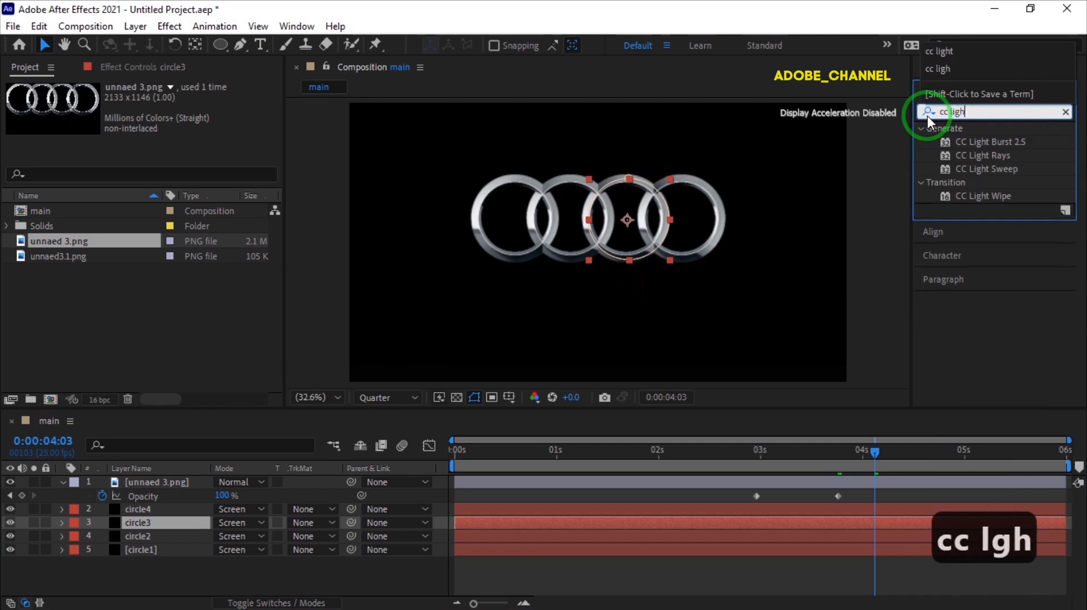
text(t)
click(174, 483)
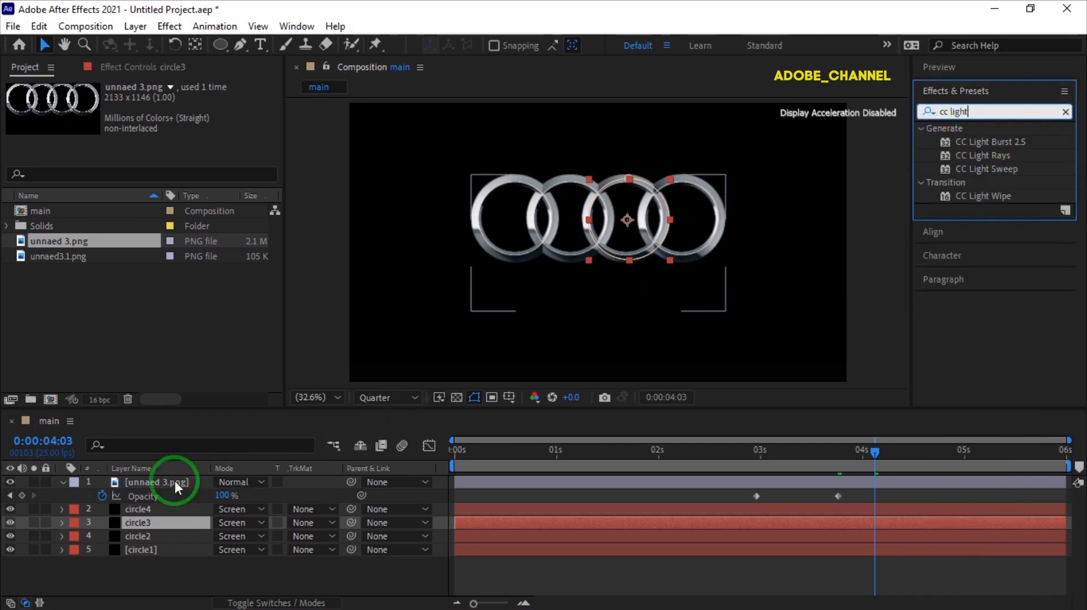
double_click(992, 170)
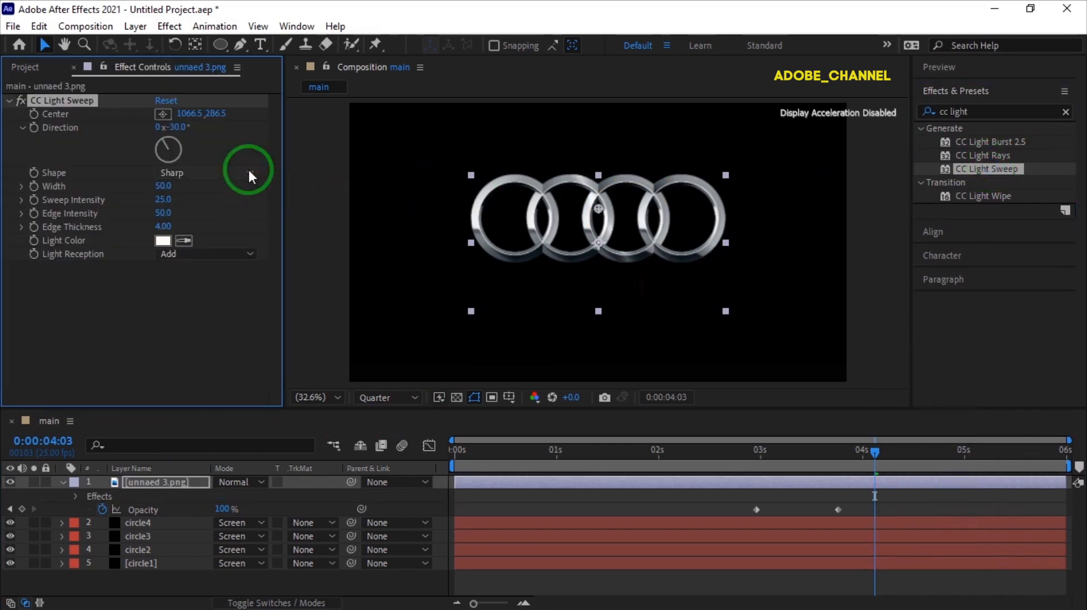
Set the light sweep's shape to Smooth, its width to 80 and its sweep intensity to 65
click(248, 171)
click(232, 213)
click(163, 186)
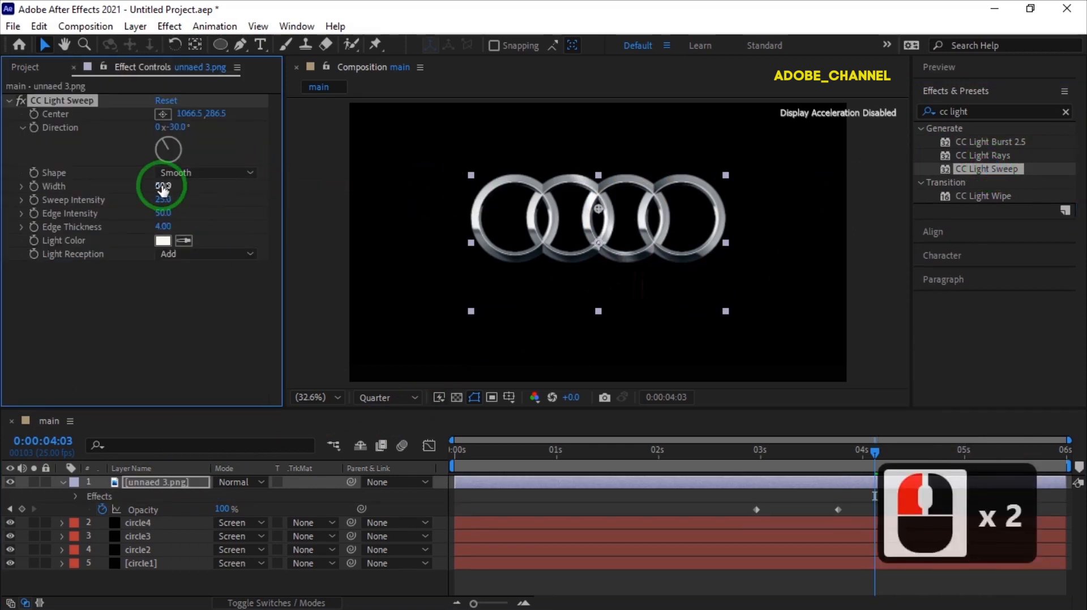
text(80)
key(Return)
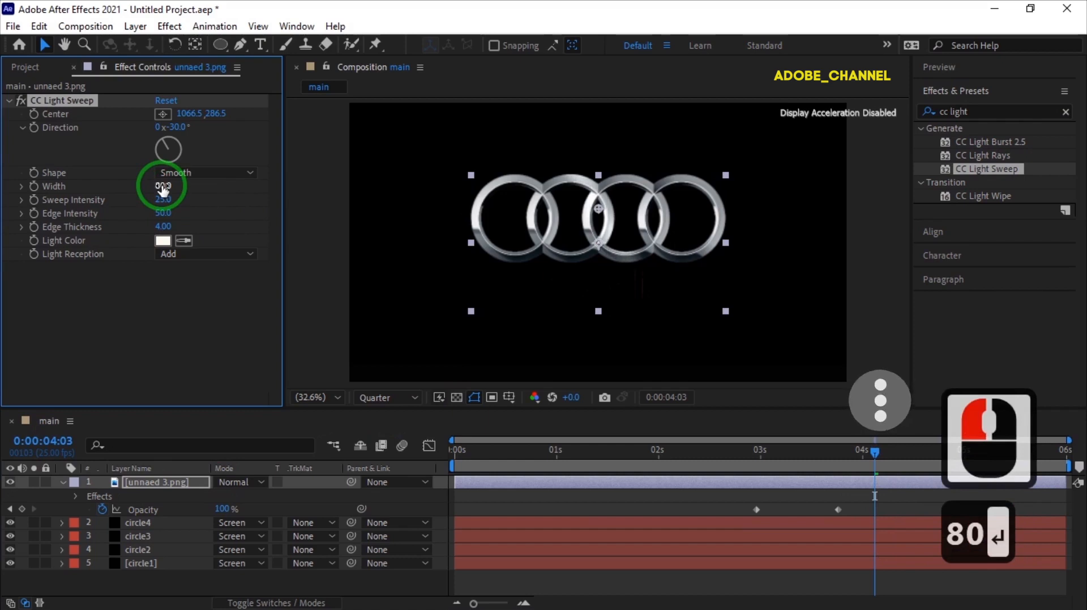
click(163, 198)
text(65)
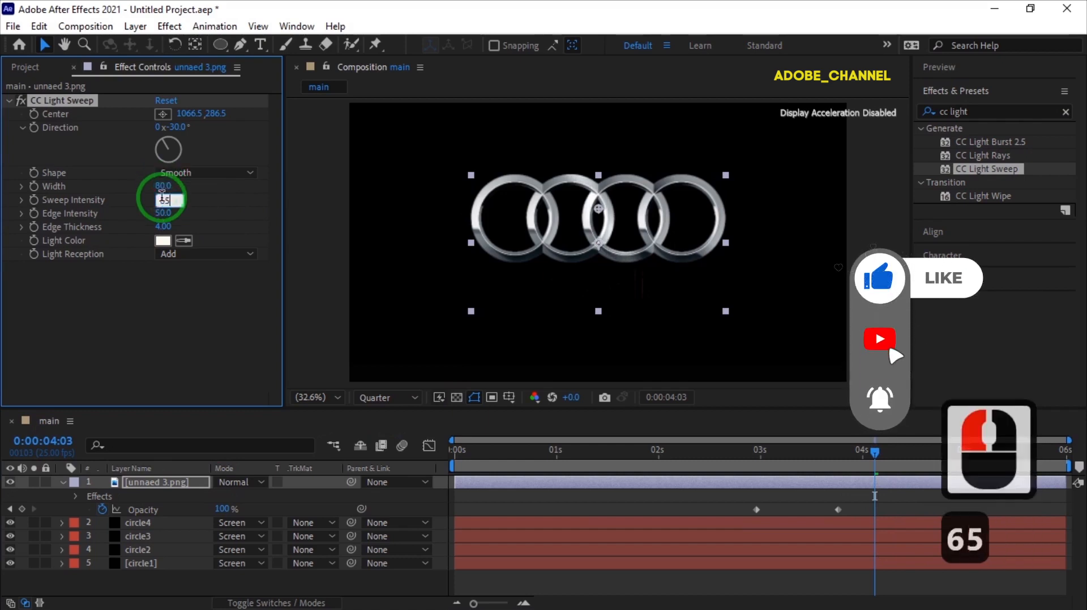
key(Return)
Keyframe the light sweep's Center from about -408, -134 at 0:00:04:03 to about 2214, -247 at 0:00:04:12, crossing the rings
drag(599, 208, 420, 159)
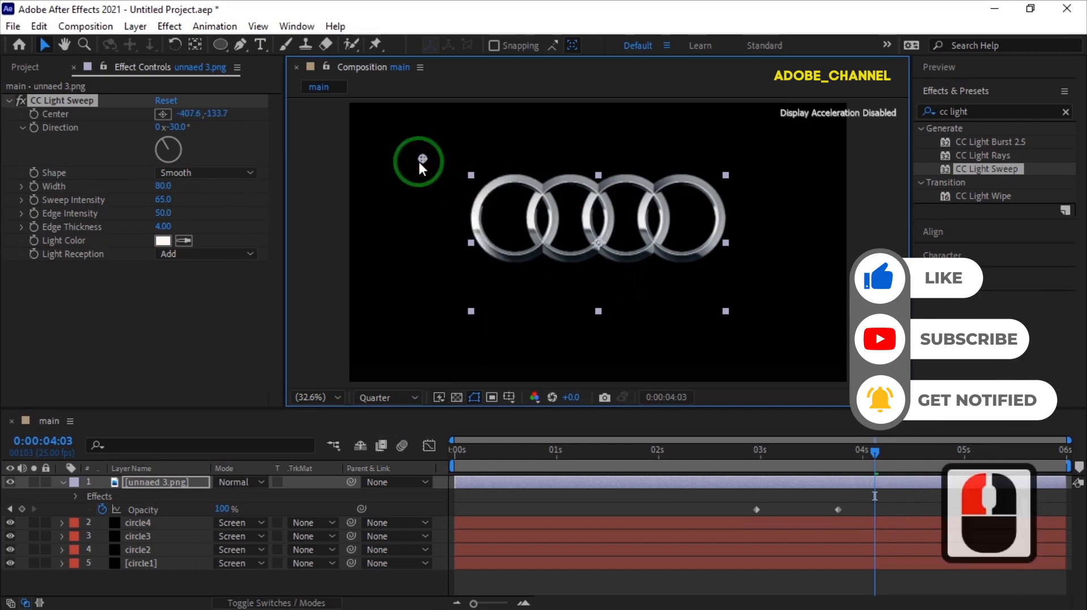
double_click(36, 116)
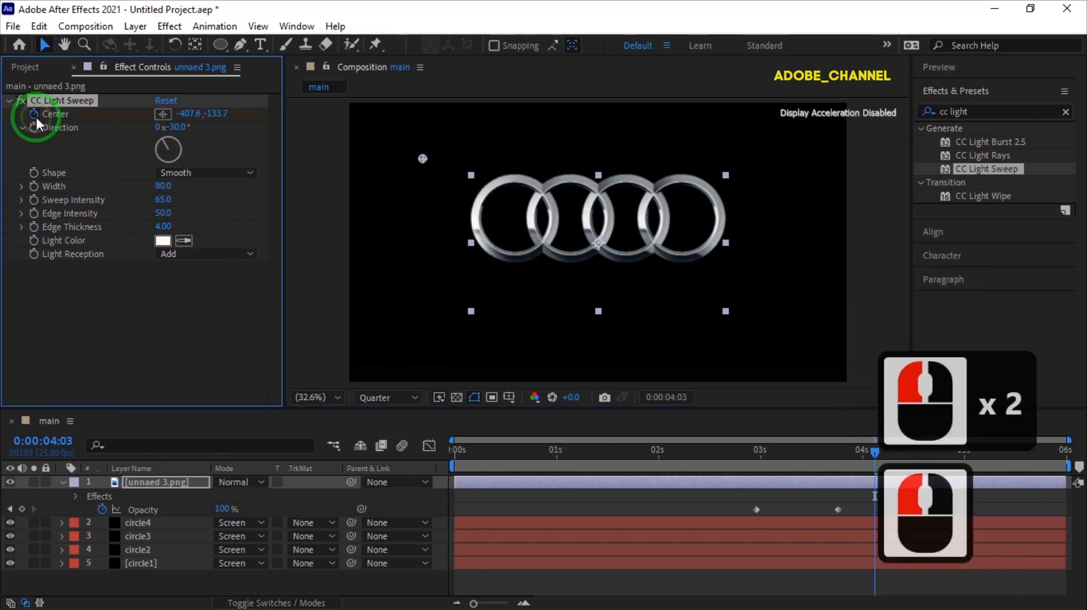
click(56, 441)
text(4:1)
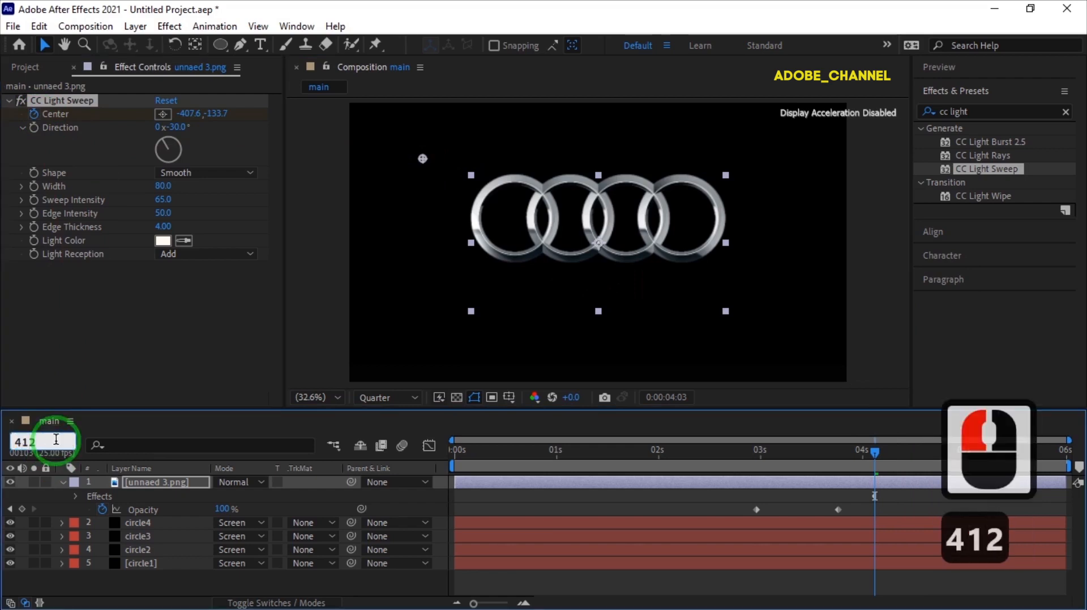
text(2)
key(Return)
drag(423, 158, 697, 146)
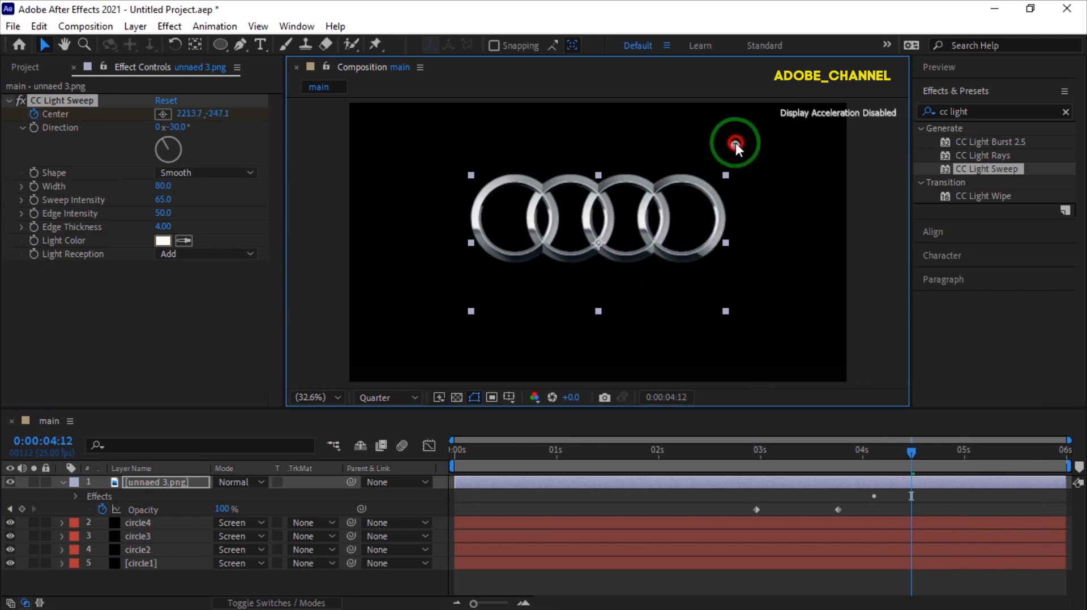
Add unnaed3.1.png above all other layers in the main composition and collapse the unnaed 3.png layer's properties
click(24, 68)
drag(75, 253, 93, 476)
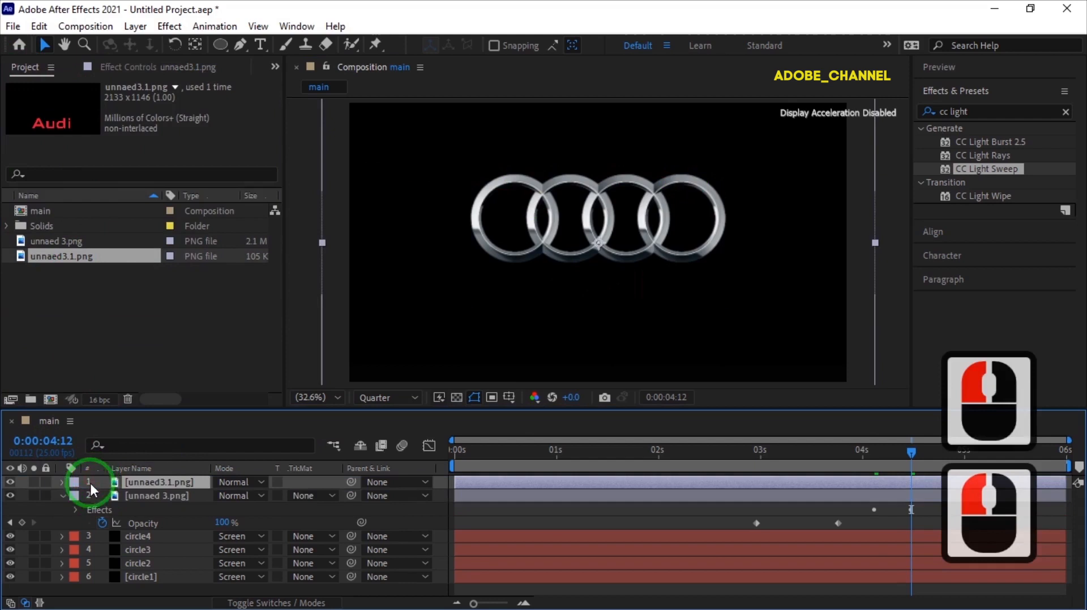
click(63, 495)
Scale the unnaed3.1.png layer down to 65% and move it slightly lower so the text sits beneath the rings
click(148, 480)
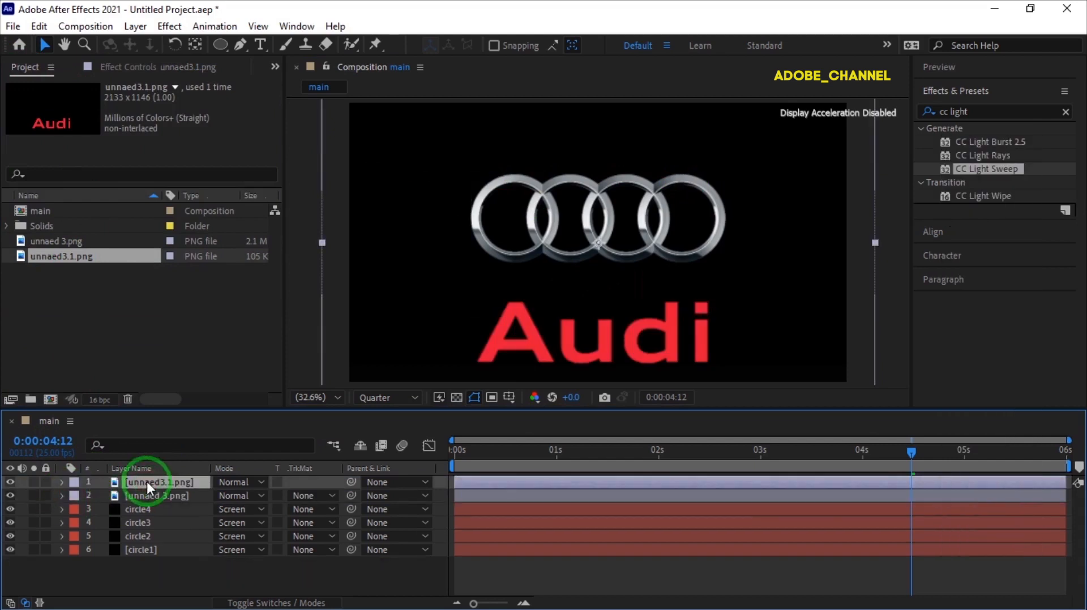
key(s)
drag(239, 497, 215, 501)
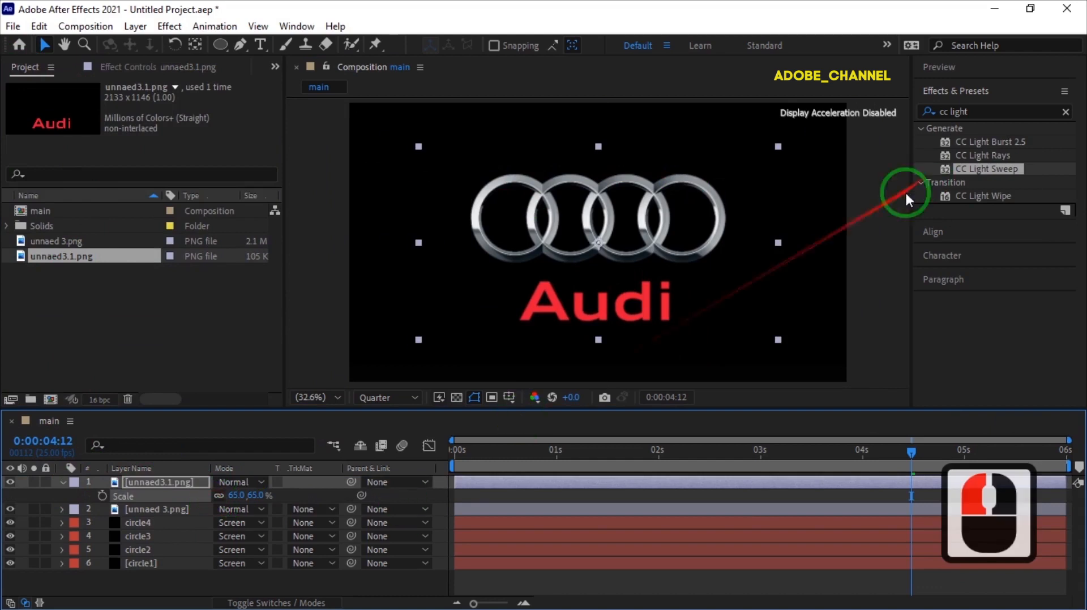
drag(600, 243, 599, 255)
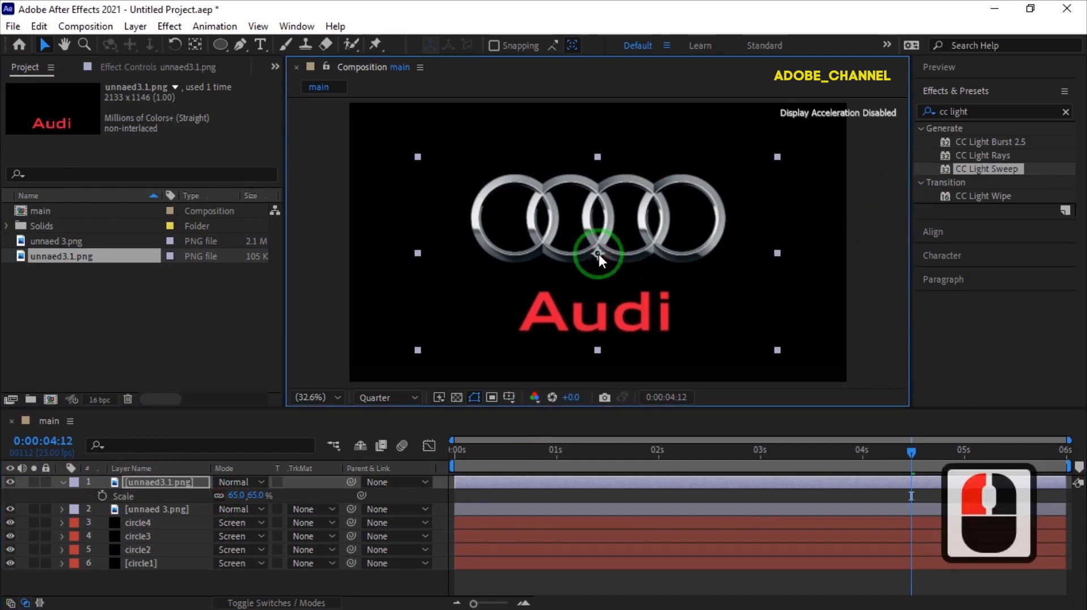
Find the CC Line Sweep transition and apply it to the unnaed3.1.png layer
click(990, 112)
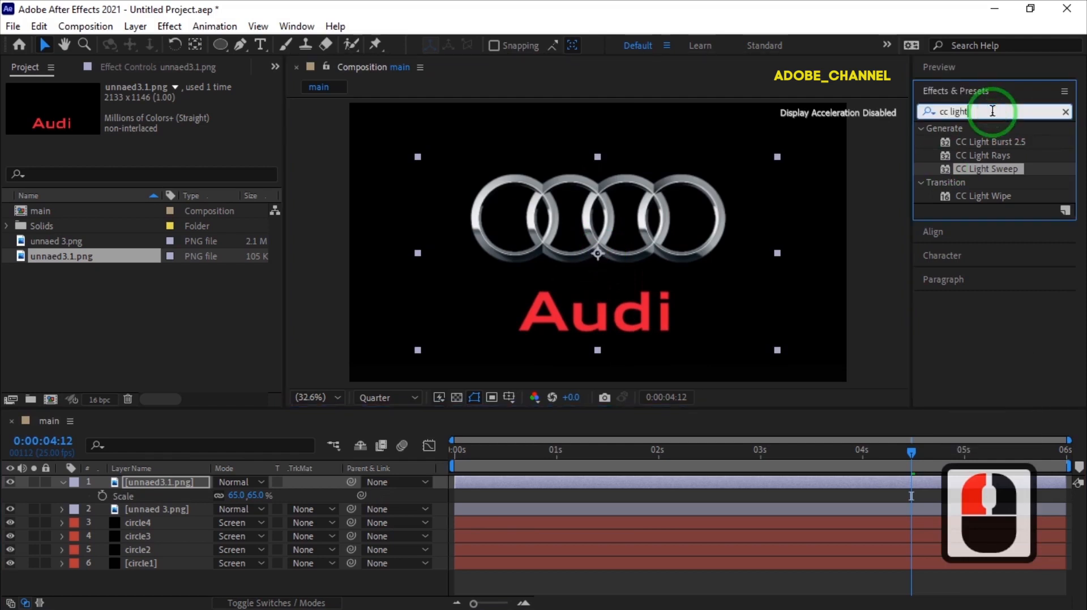
key(BackSpace)
key(BackSpace)
key(BackSpace)
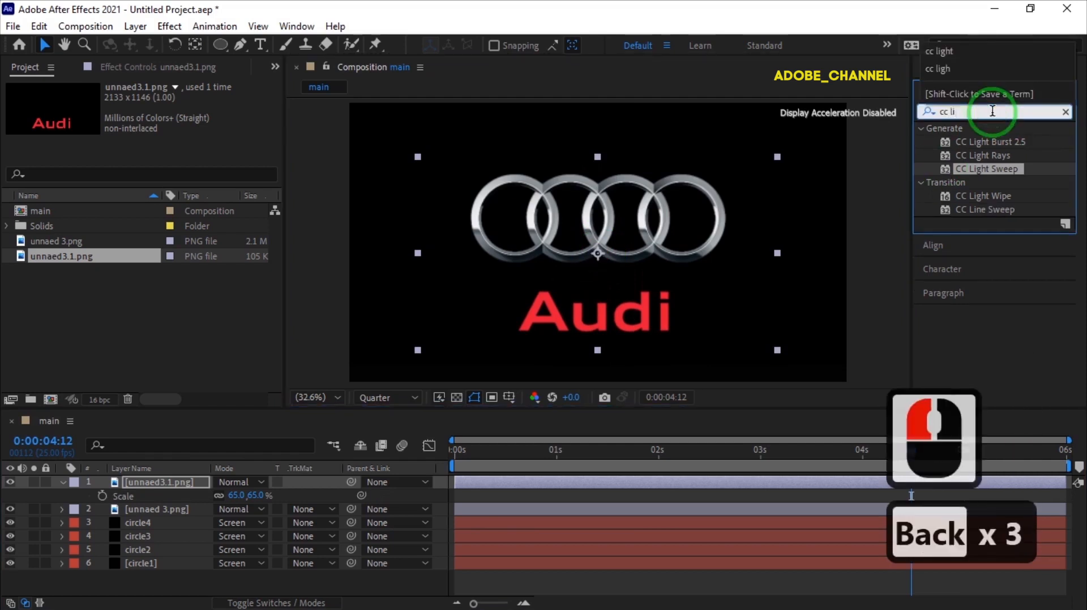
double_click(990, 210)
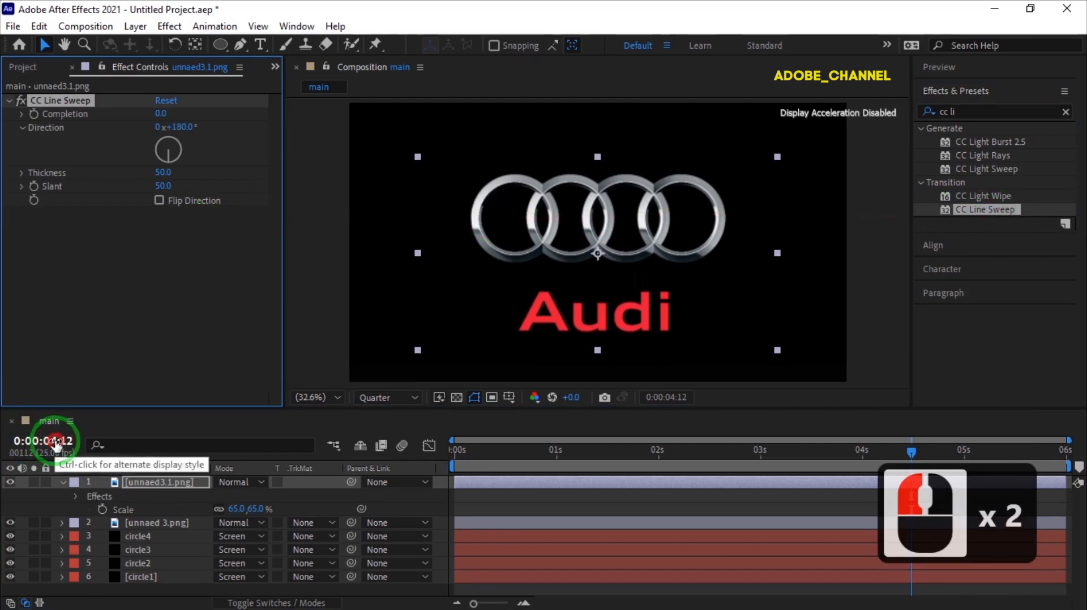
Start a Completion animation for the line sweep with a keyframe of 100 at 0:00:03:21
click(51, 442)
text(321)
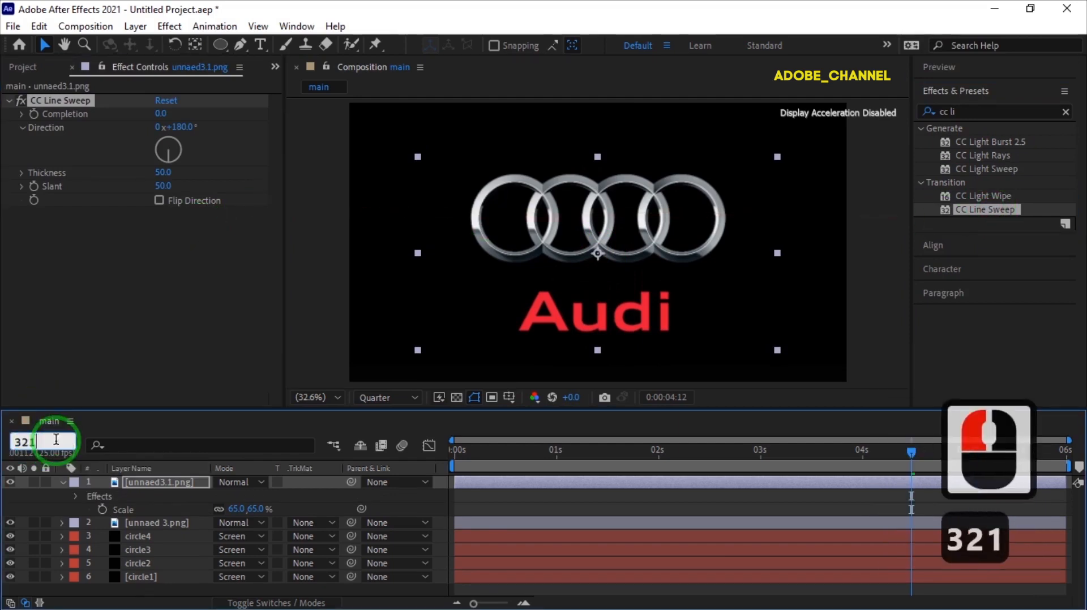
key(Return)
click(89, 114)
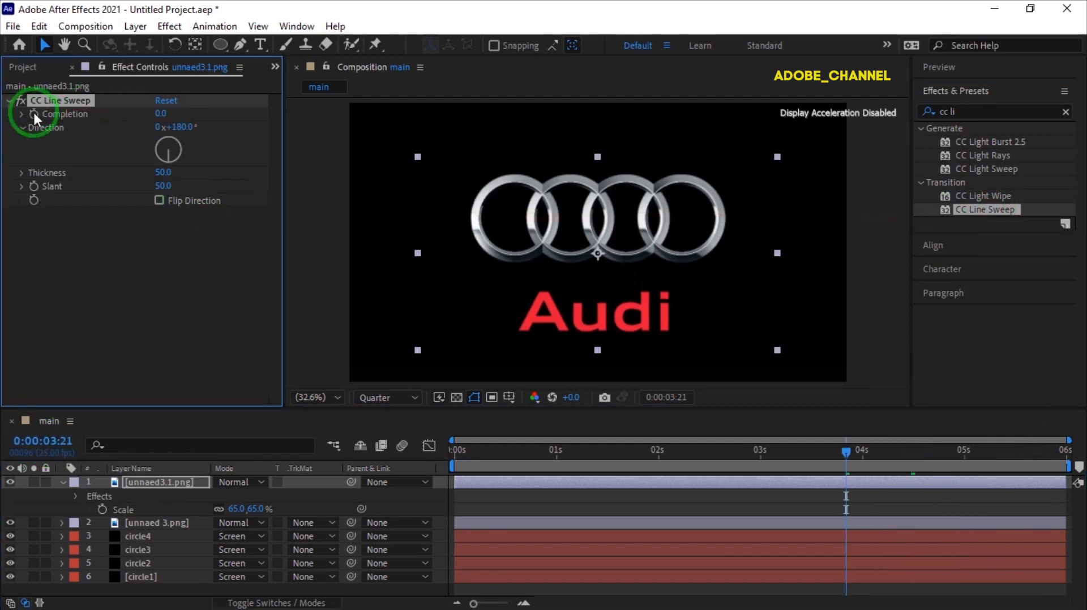
click(161, 113)
text(100)
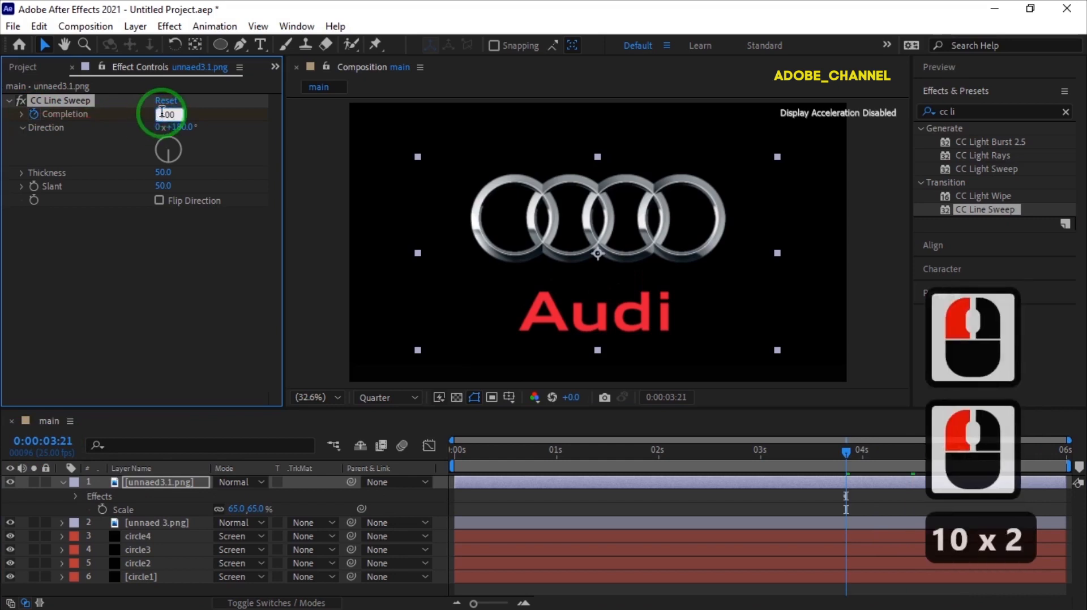
key(Return)
Set the line sweep's direction to 90° and its thickness to 100
click(180, 127)
text(90)
key(Return)
click(160, 173)
text(100)
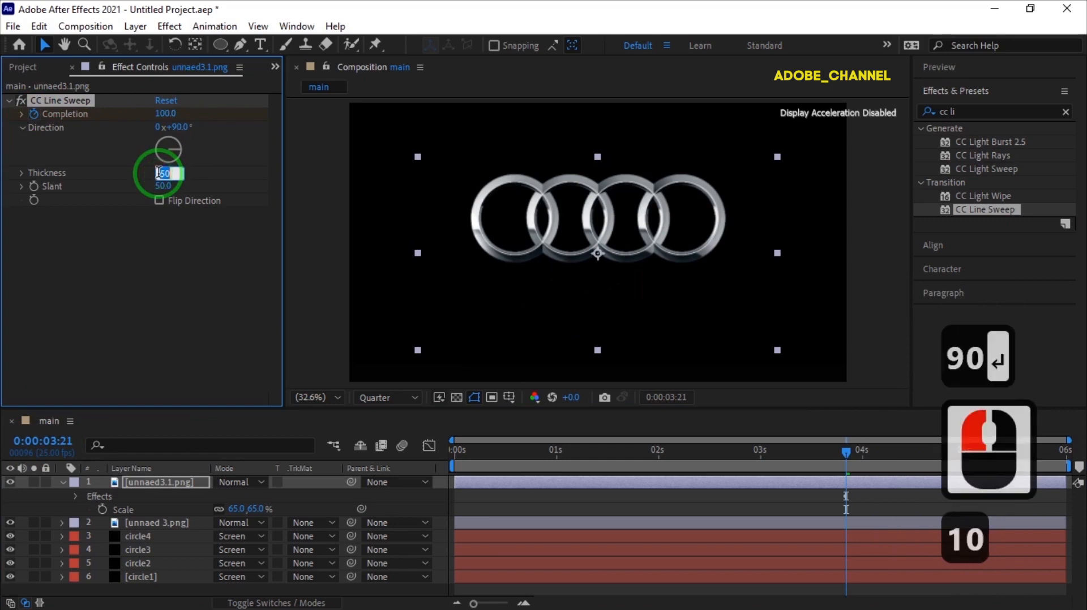
key(Return)
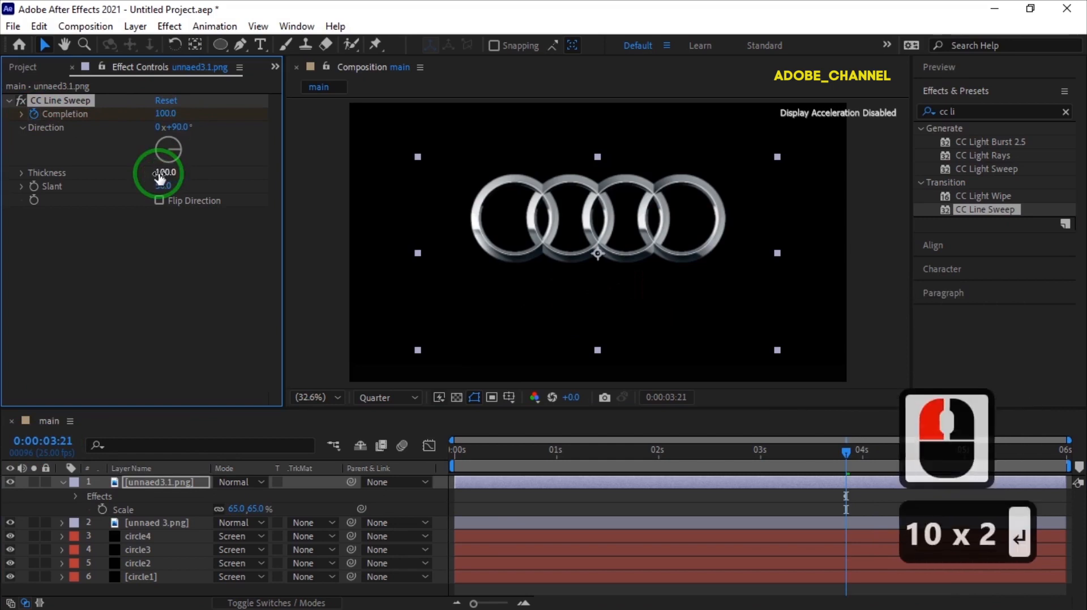
Add a line sweep Completion keyframe of 0 at 0:00:04:03 to finish revealing the text
click(52, 437)
text(40)
key(Return)
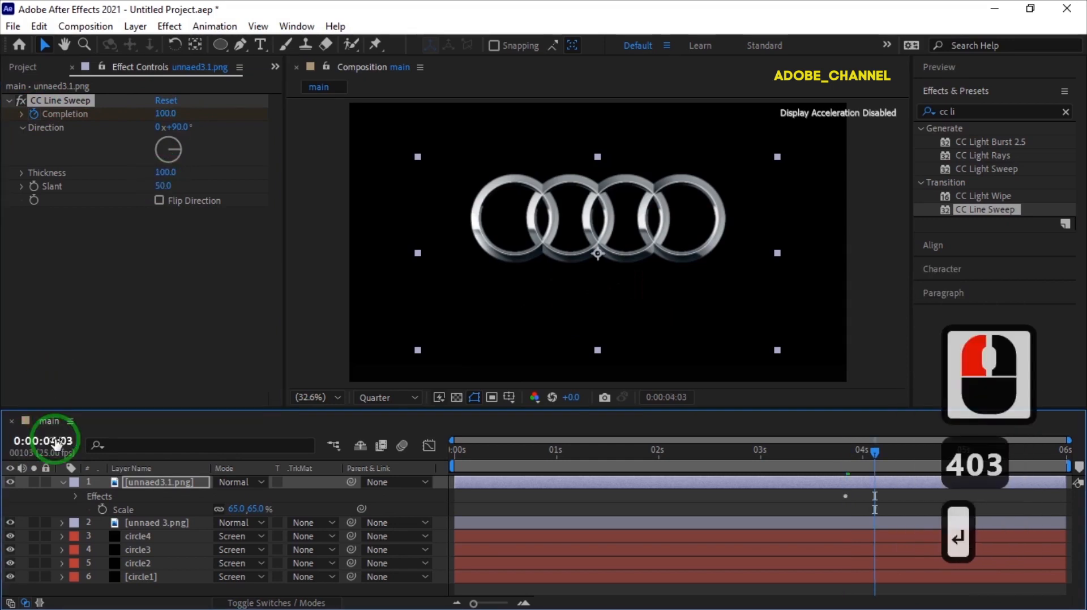
click(164, 113)
text(0)
key(Return)
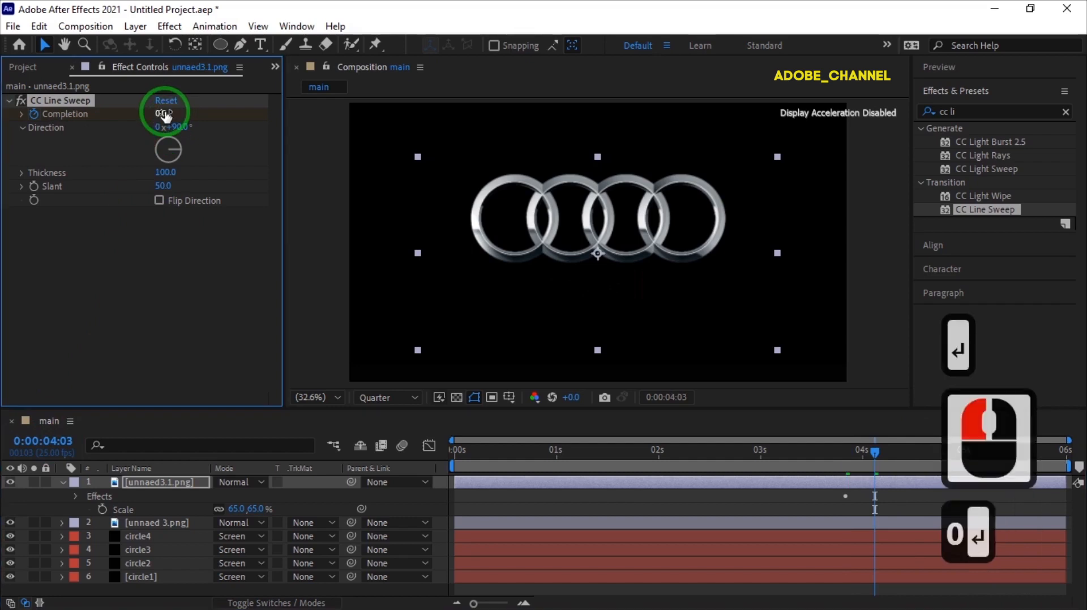
Preview the whole animation from 0:00:00:00 to check the line-swept brand text
drag(875, 451, 427, 462)
click(988, 67)
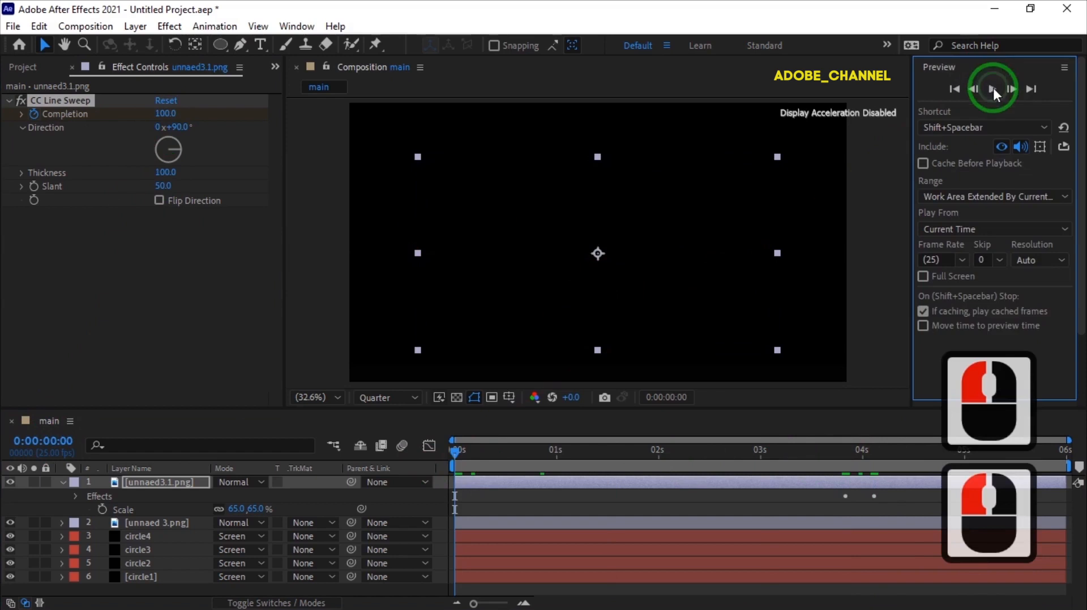
click(992, 89)
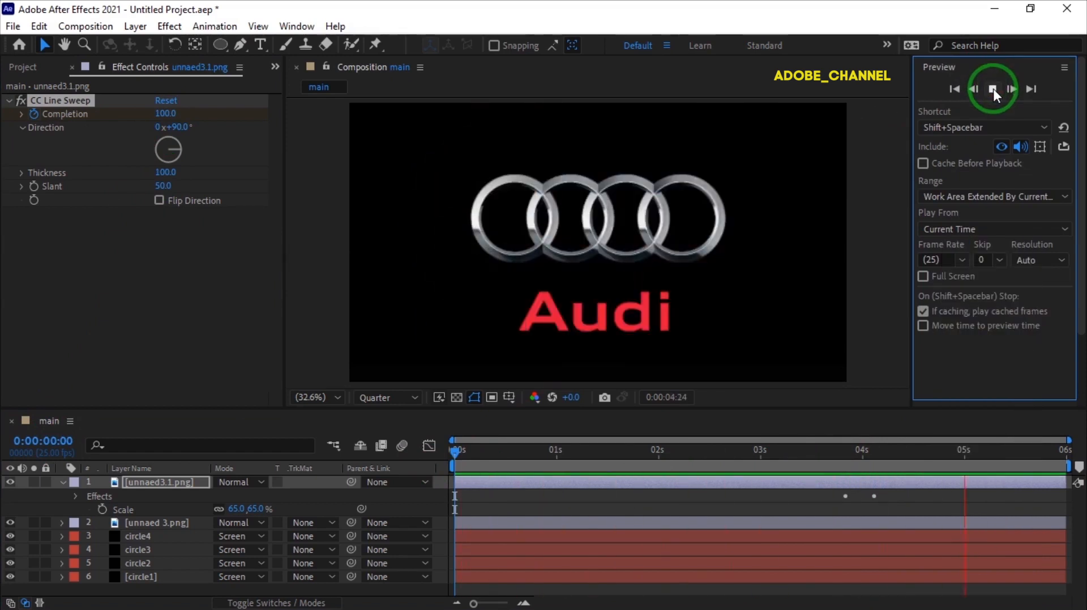
click(993, 89)
Collapse the unnaed3.1.png layer's properties and create a new 1920 x 1080 px solid layer named bg
click(62, 481)
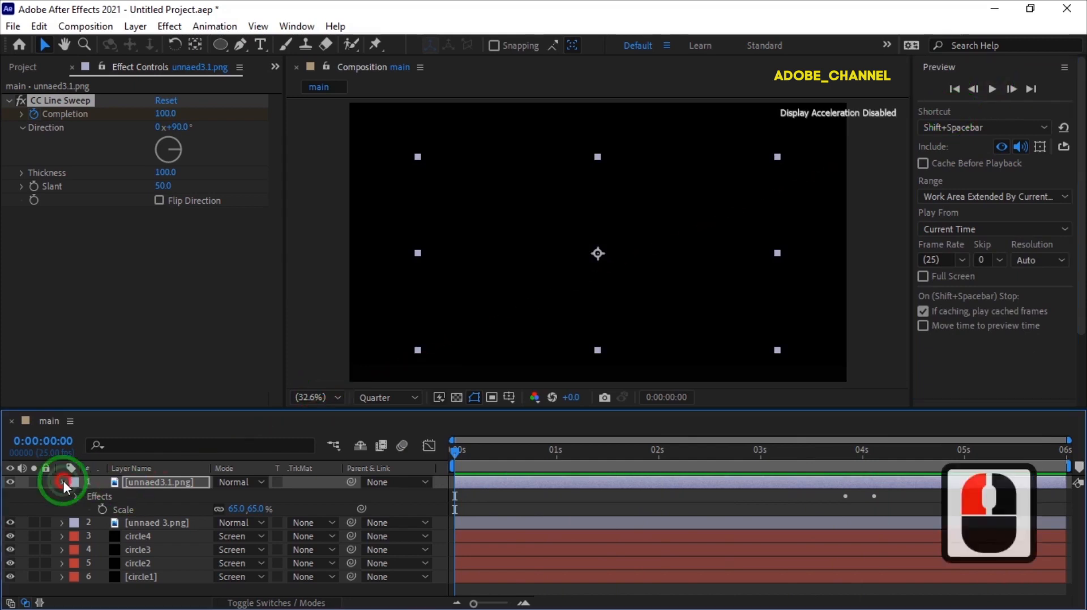
right_click(131, 572)
mouse_move(217, 394)
click(364, 419)
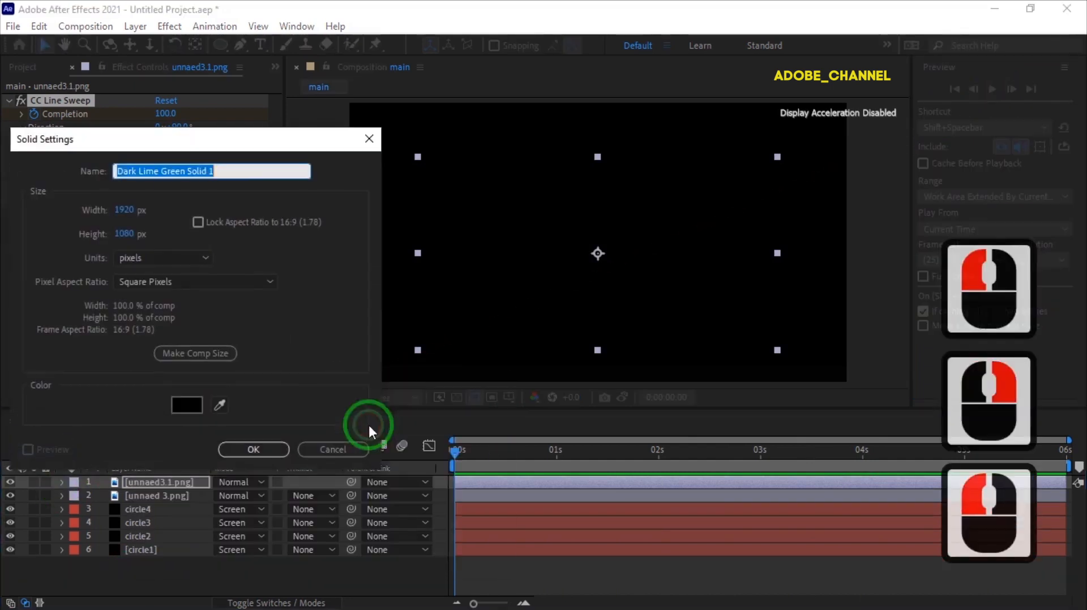
text(bg)
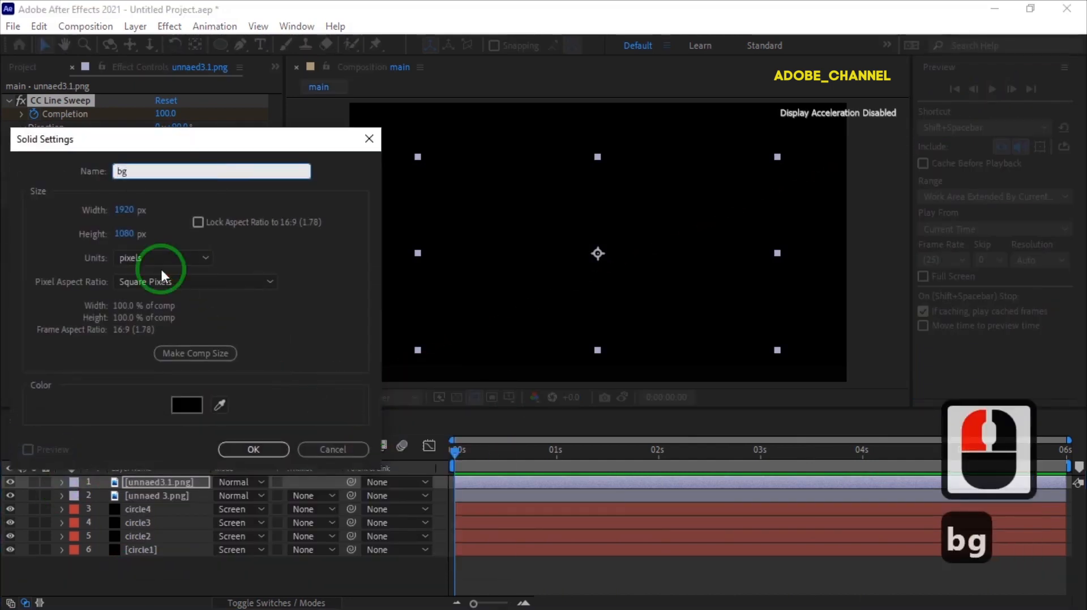
key(Return)
Search the effects for ramp and apply Gradient Ramp to the bg layer
click(984, 65)
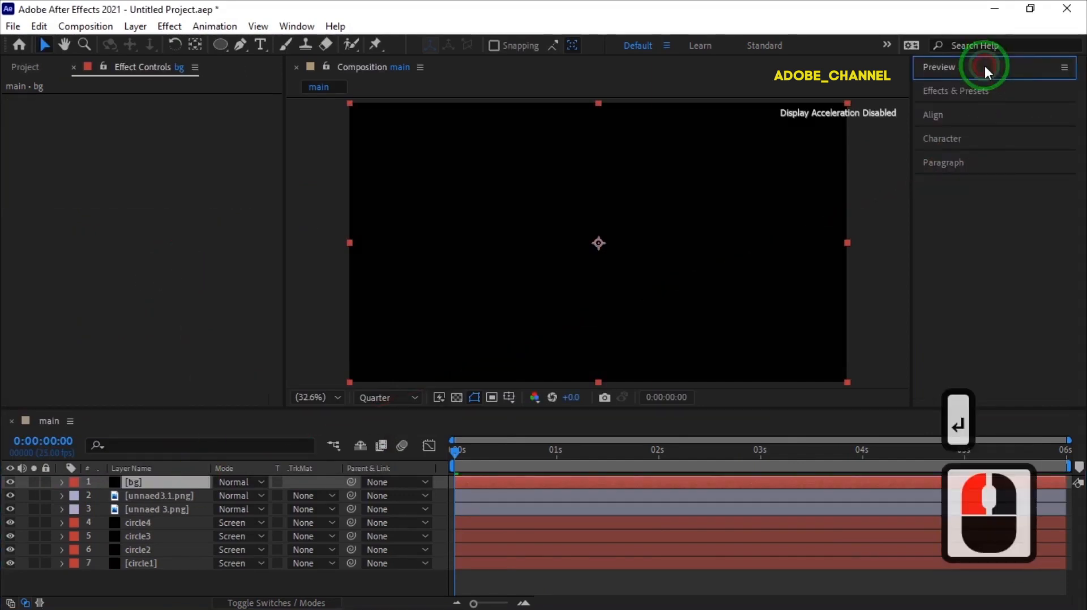
click(987, 90)
click(1066, 111)
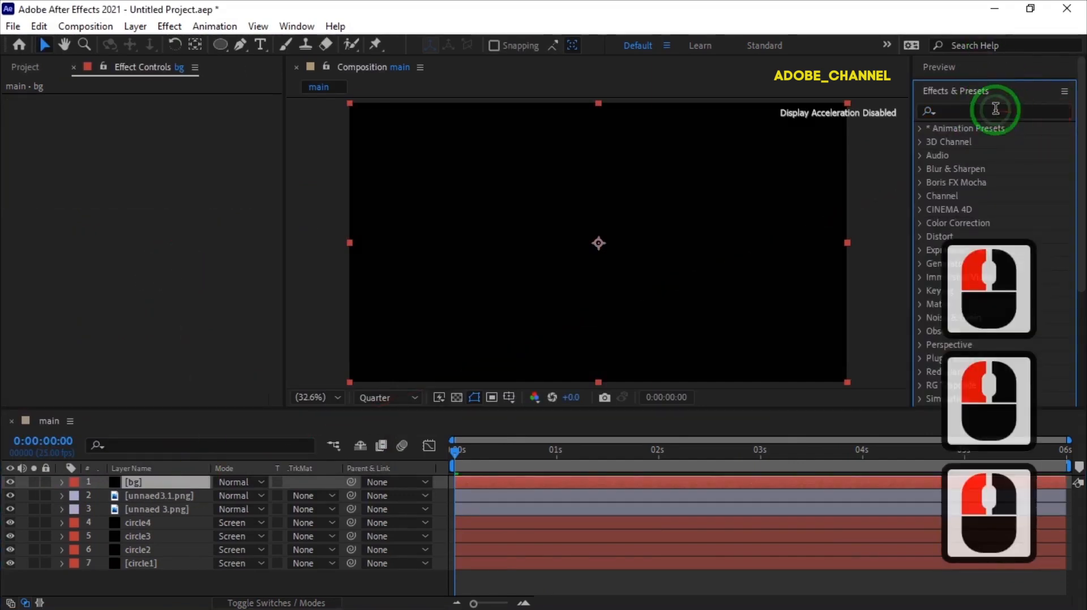
double_click(996, 109)
text(ramp)
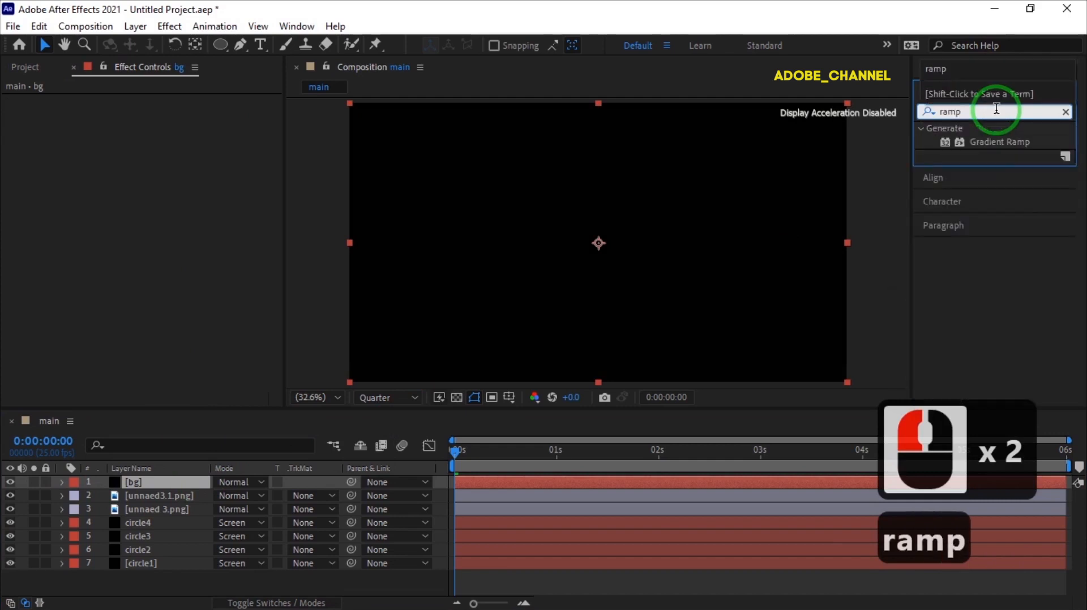
double_click(1000, 143)
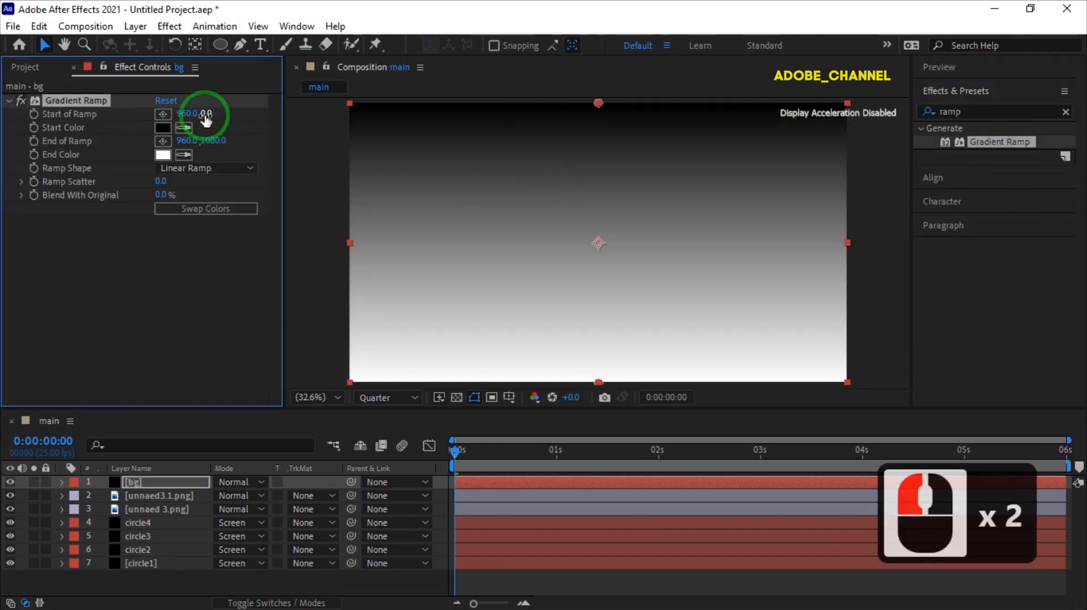
Set the vertical coordinate of the gradient's Start of Ramp to 540
click(205, 115)
text(540)
key(Return)
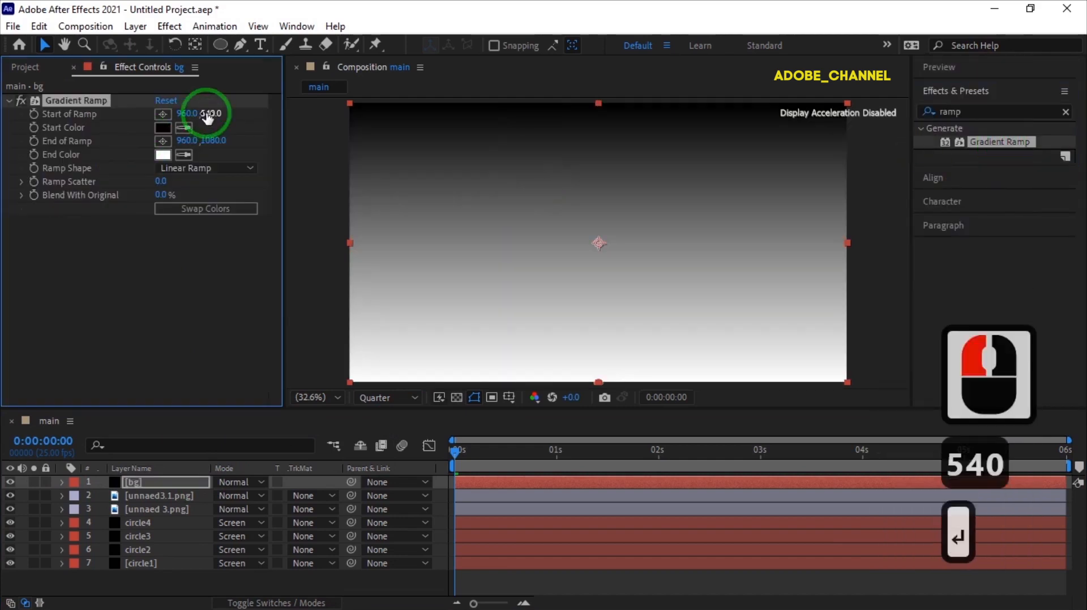
Set the gradient's end color to 050E83 and change its shape to Radial Ramp
click(163, 155)
click(291, 360)
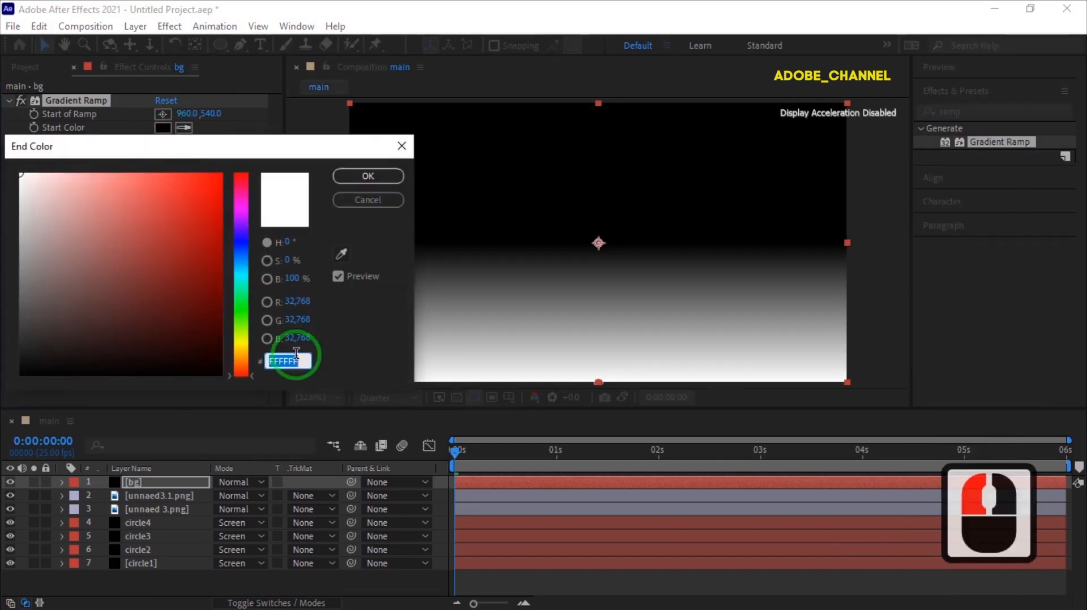
text(050E)
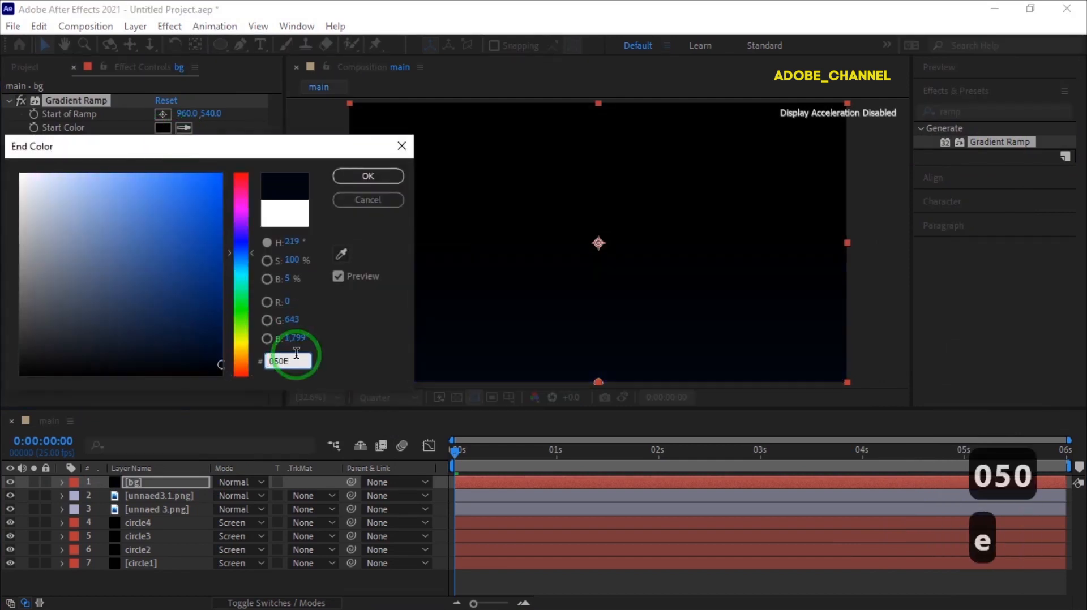
text(83)
click(360, 176)
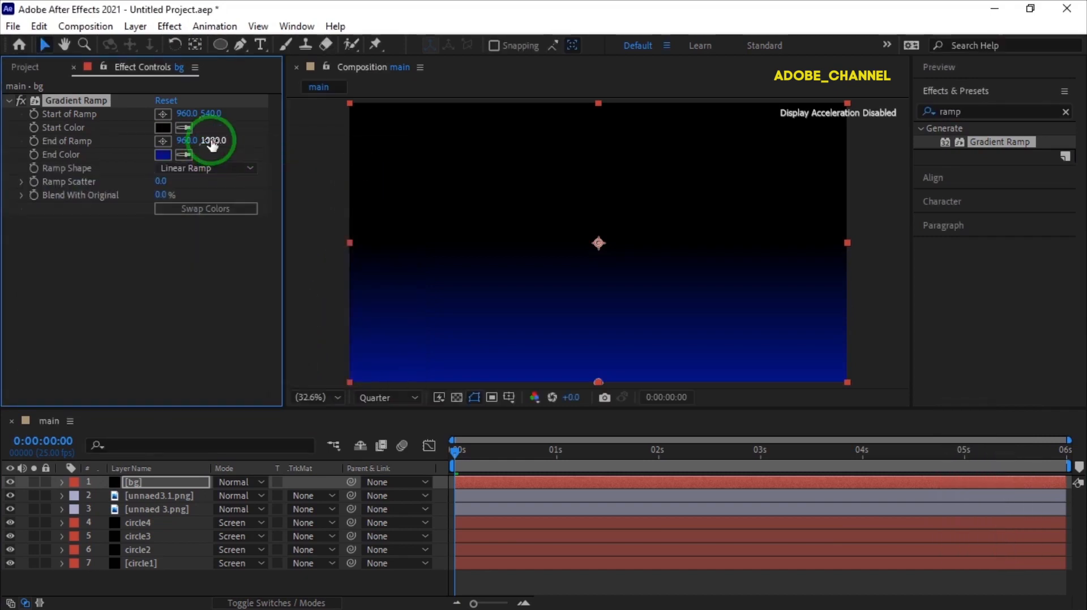
click(249, 167)
click(238, 203)
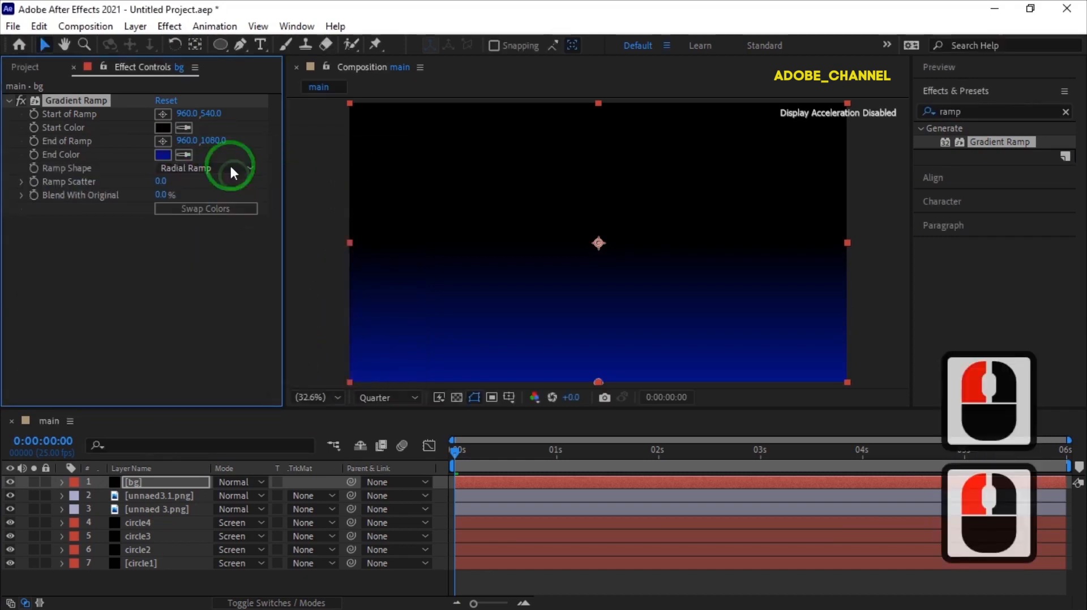
Swap the gradient's colors and extend its End of Ramp to 960, 1910
drag(212, 141, 413, 143)
click(211, 207)
drag(634, 145, 685, 141)
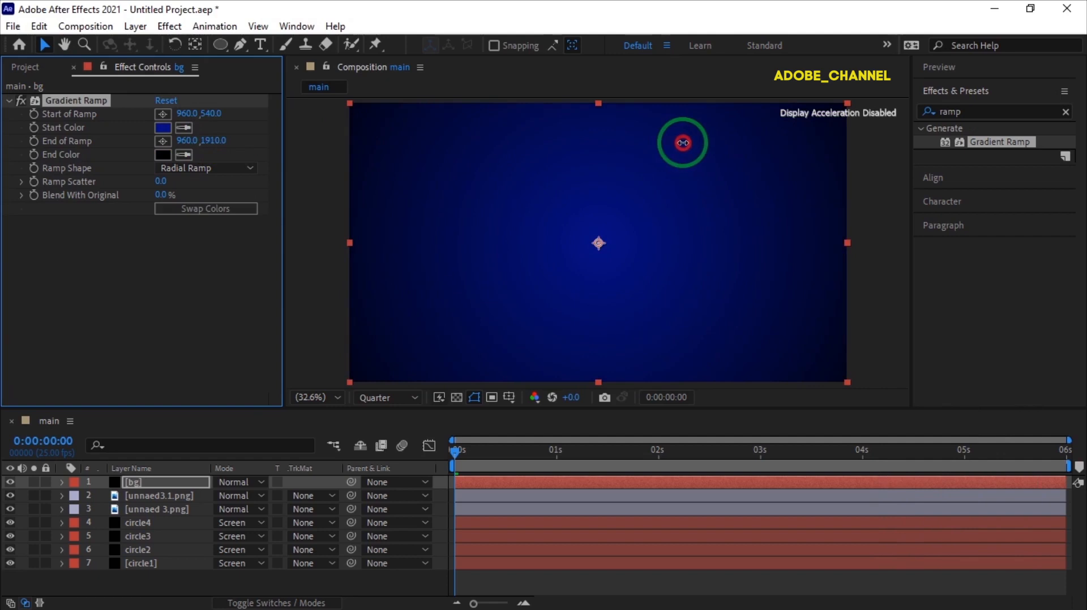
Move the bg layer below all other layers and preview the full animation over the background
drag(159, 482, 154, 575)
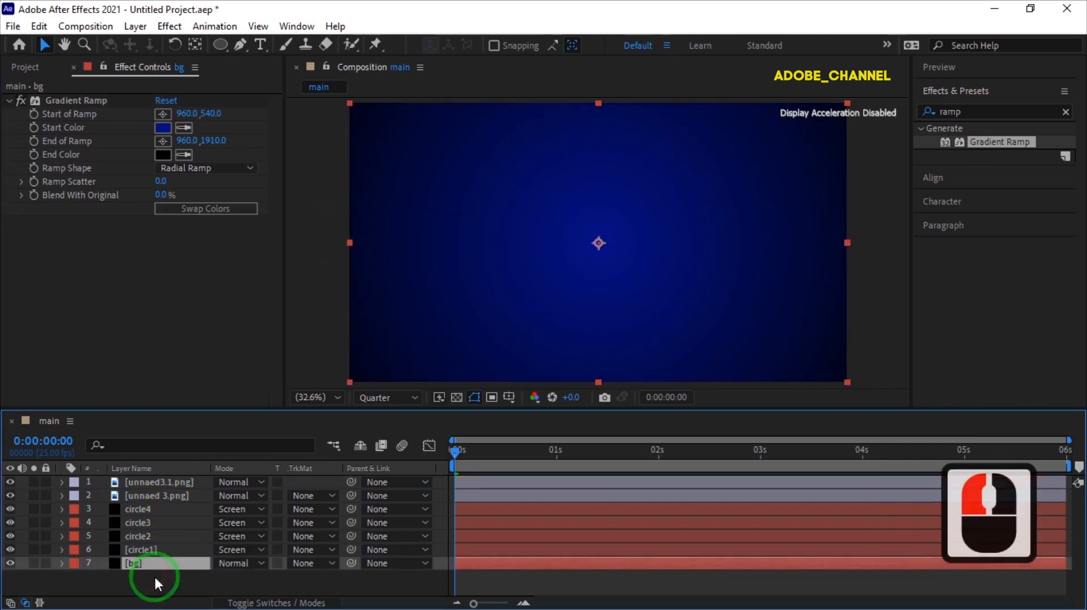
click(988, 67)
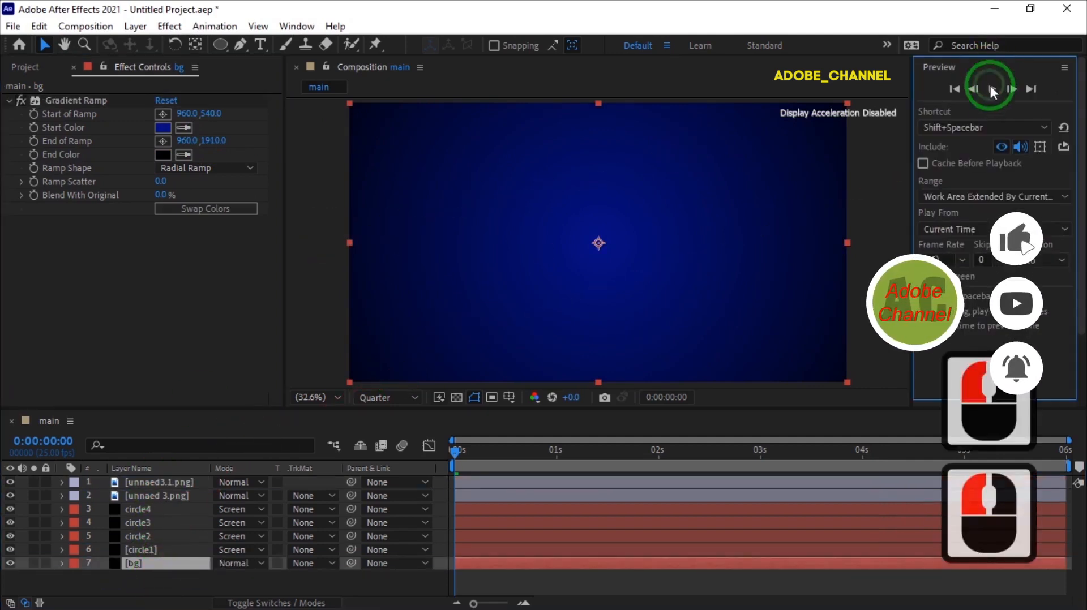
click(993, 90)
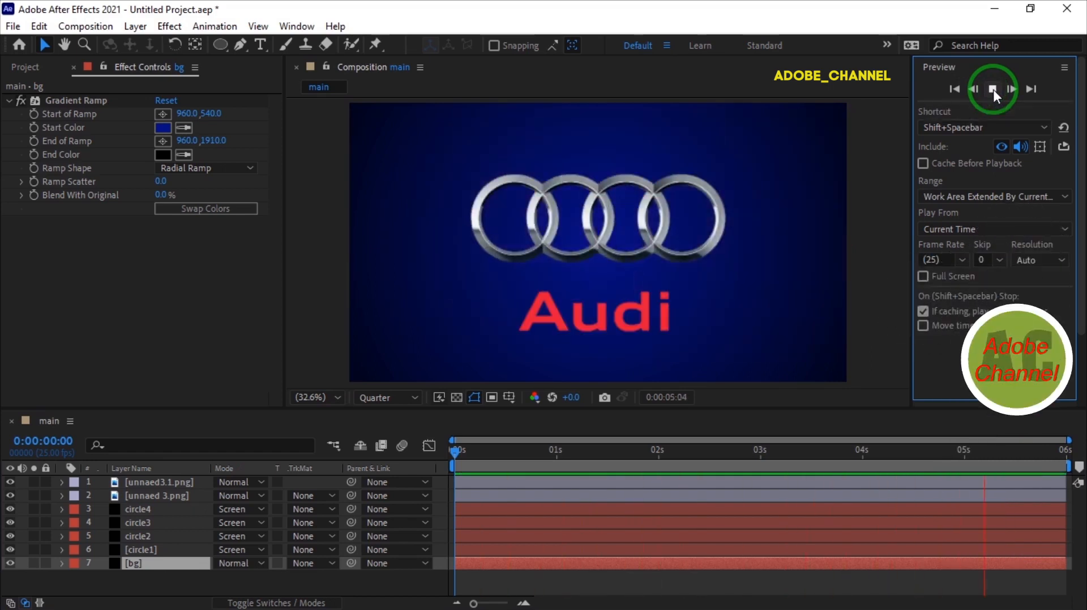
click(990, 90)
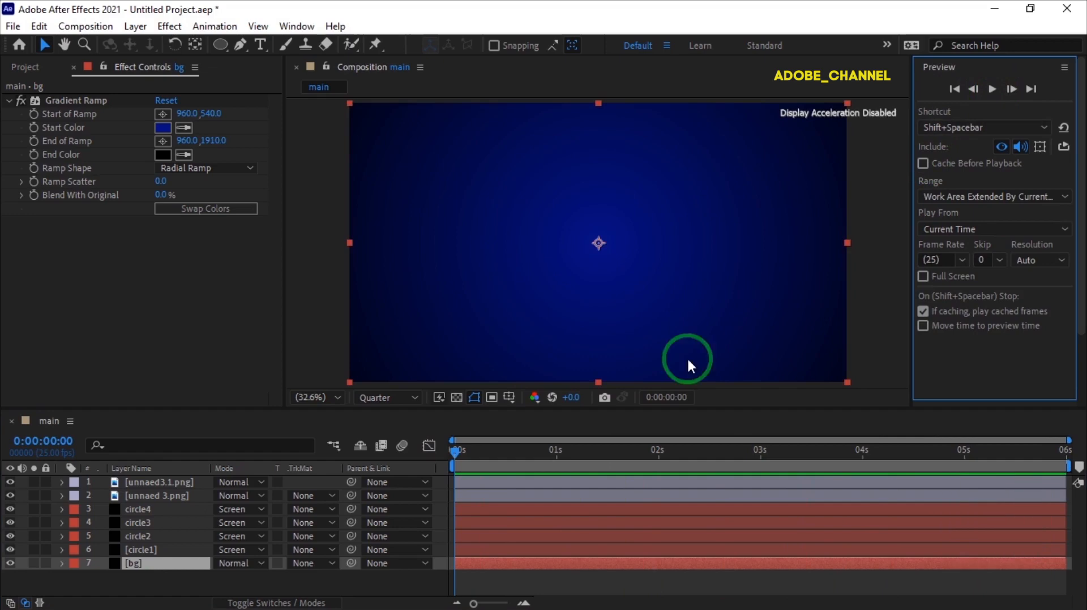